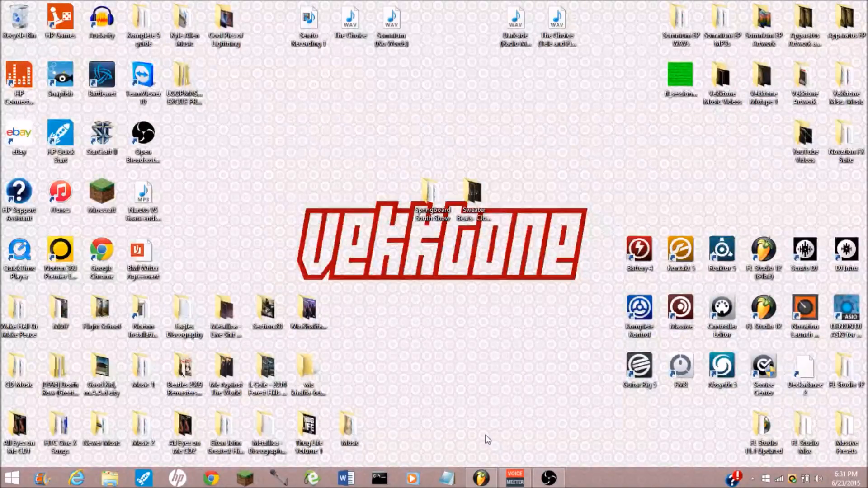
Step: Switch to FL Studio, insert a Massive synthesizer channel and slightly lower Massive's master volume
click(481, 478)
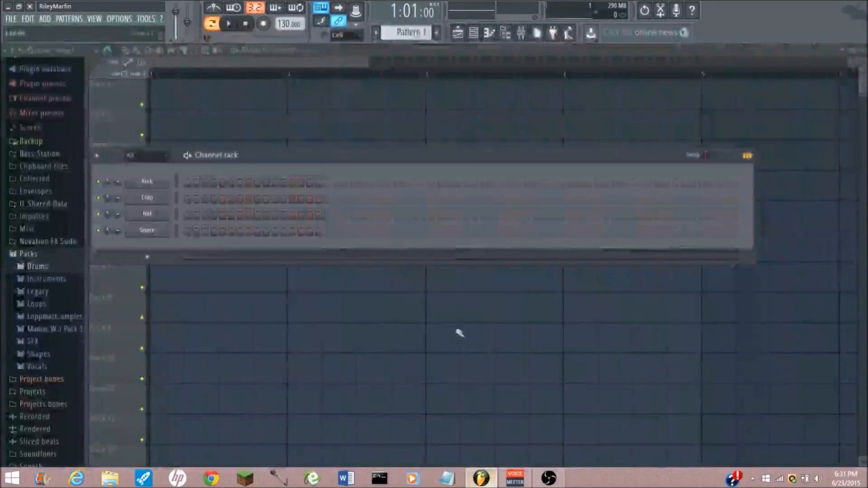
right_click(165, 230)
mouse_move(204, 285)
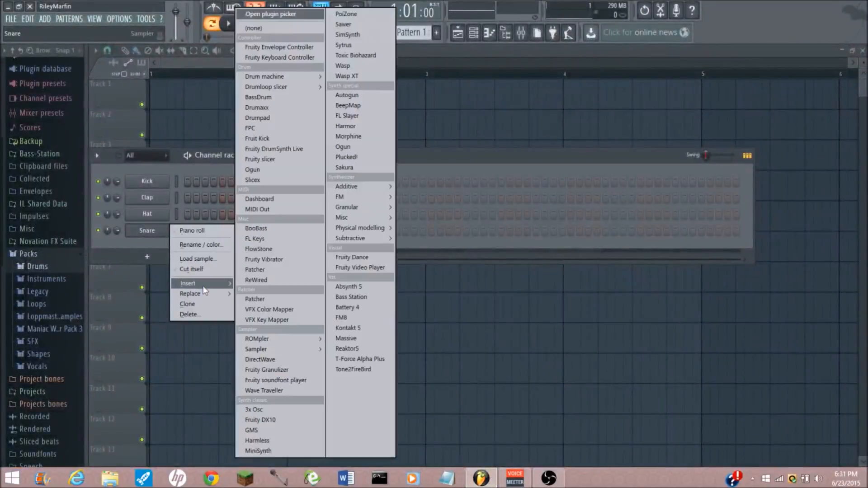
click(346, 338)
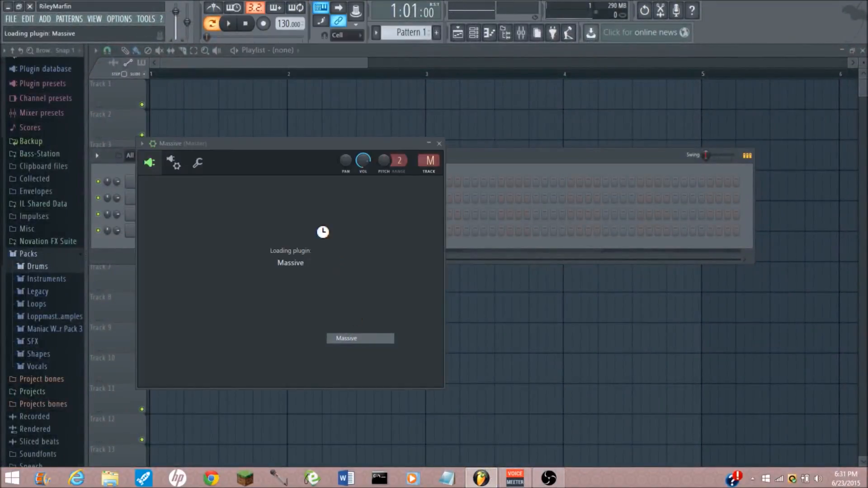
drag(477, 148, 490, 56)
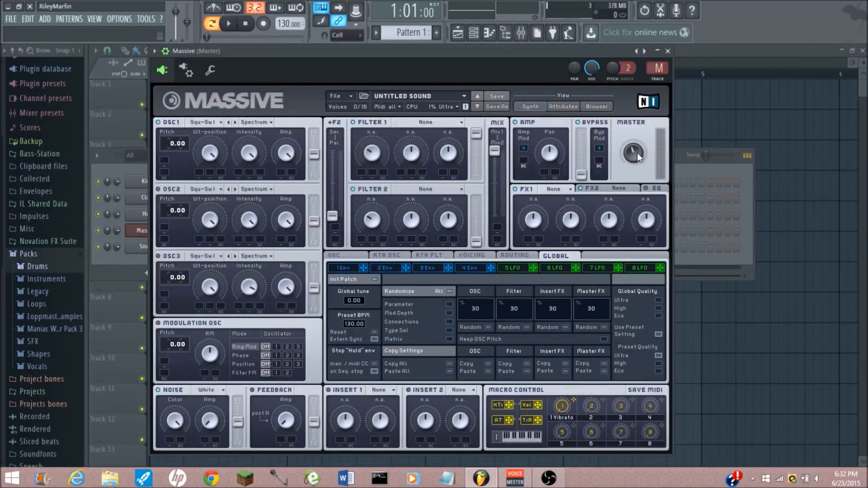
drag(638, 171, 638, 176)
Step: Try different pitch values on oscillator 1 and reset its pitch to 0.00
drag(172, 142, 174, 129)
double_click(170, 143)
drag(171, 143, 176, 40)
double_click(171, 143)
Step: Choose the Square-Saw I wavetable for oscillator 1 and sweep its Wt-position between 0 and 100, ending at 100
click(213, 125)
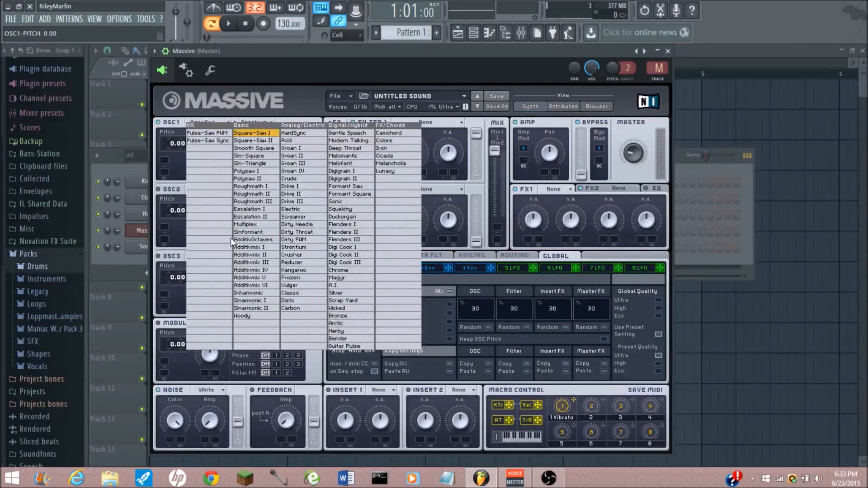
click(248, 132)
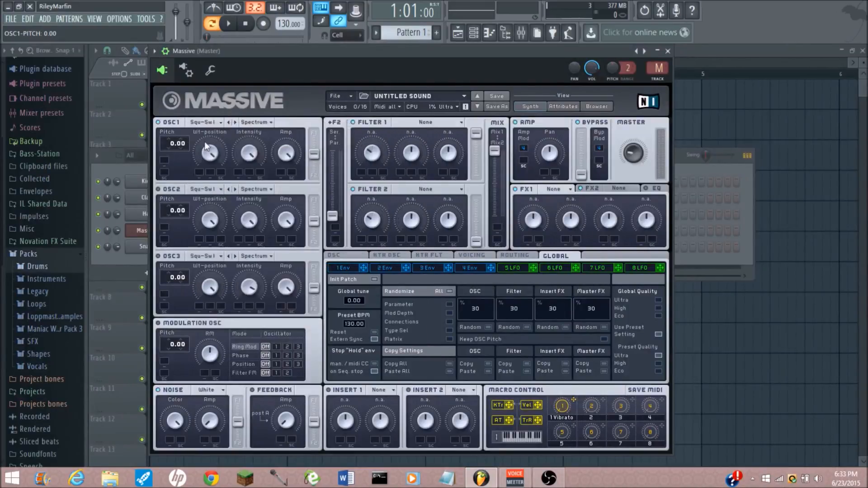
drag(215, 155, 219, 227)
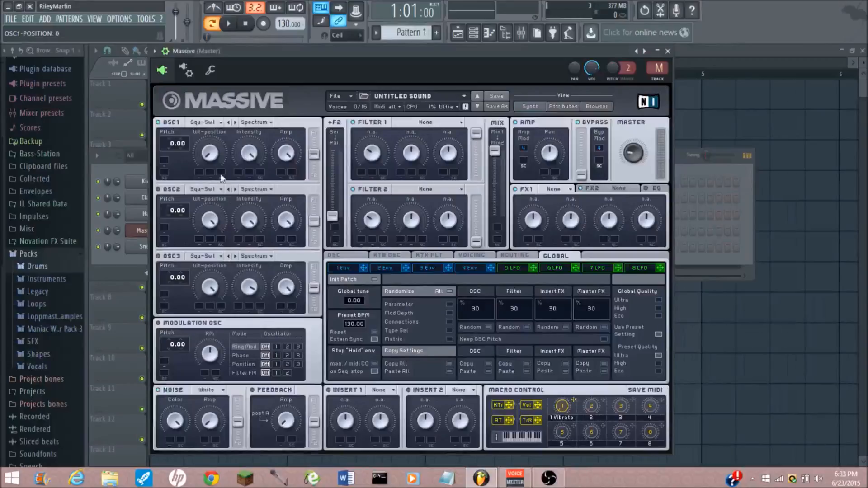
drag(208, 141, 211, 109)
drag(207, 167, 208, 194)
drag(212, 158, 227, 230)
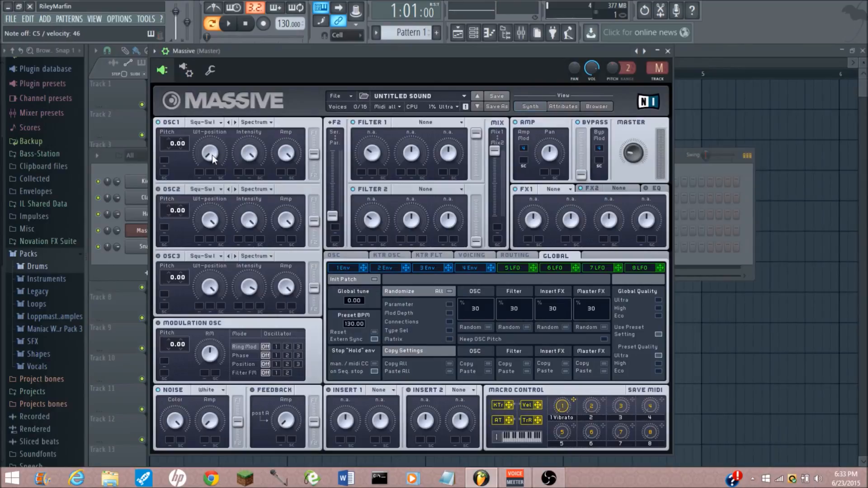
drag(212, 155, 206, 109)
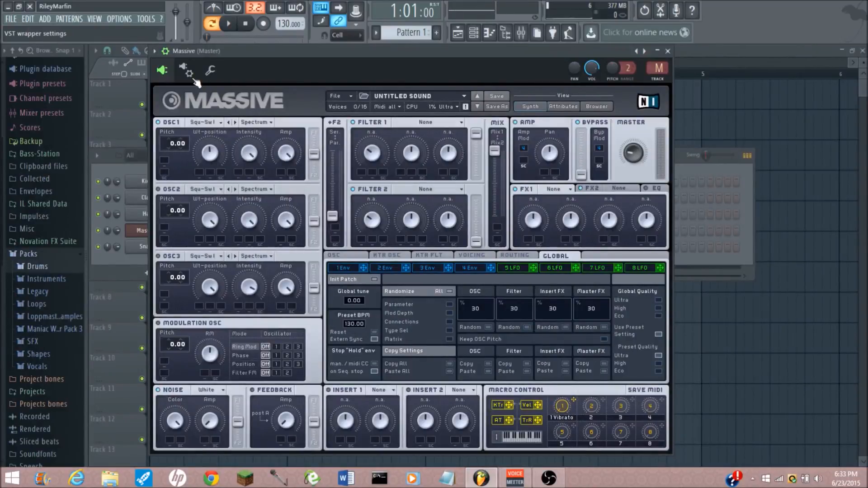
click(214, 161)
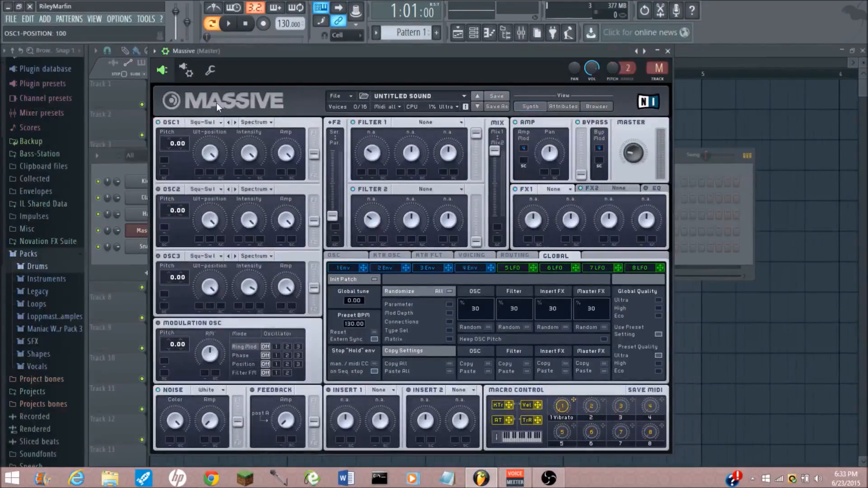
Step: Try the Formant, Bend +, Bend -/+ and Bend - modes on oscillator 1, return to Spectrum and test its Intensity
click(264, 123)
click(262, 124)
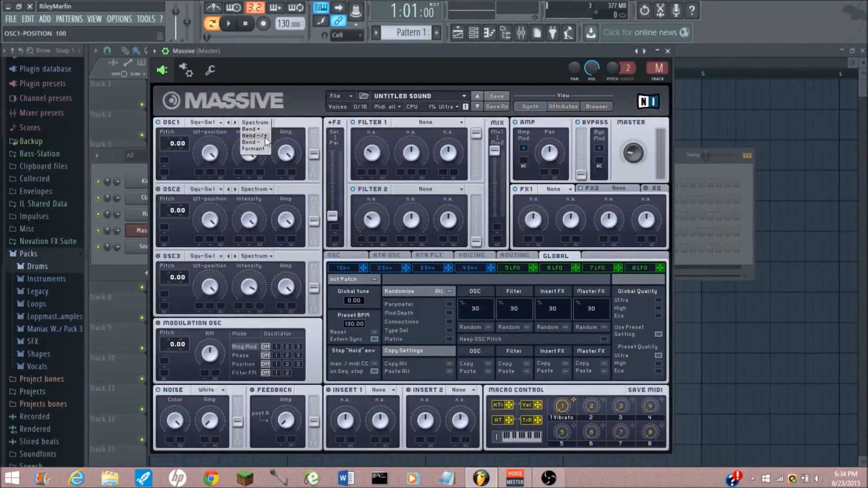
click(261, 148)
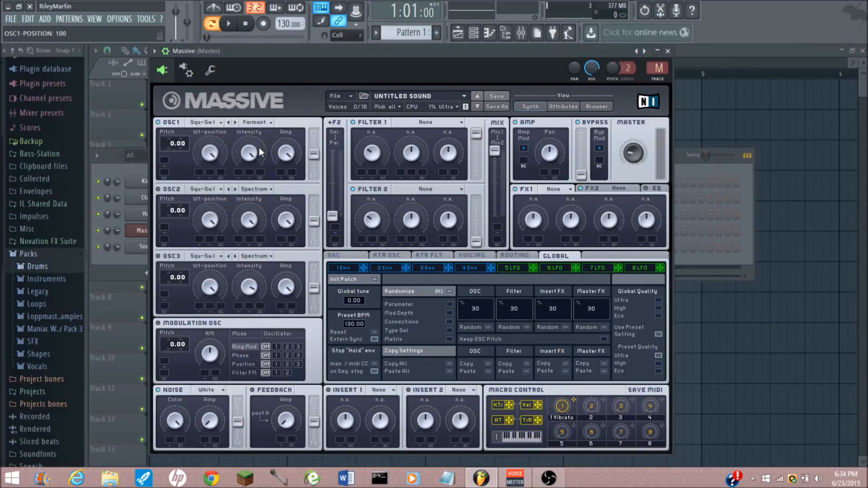
click(264, 123)
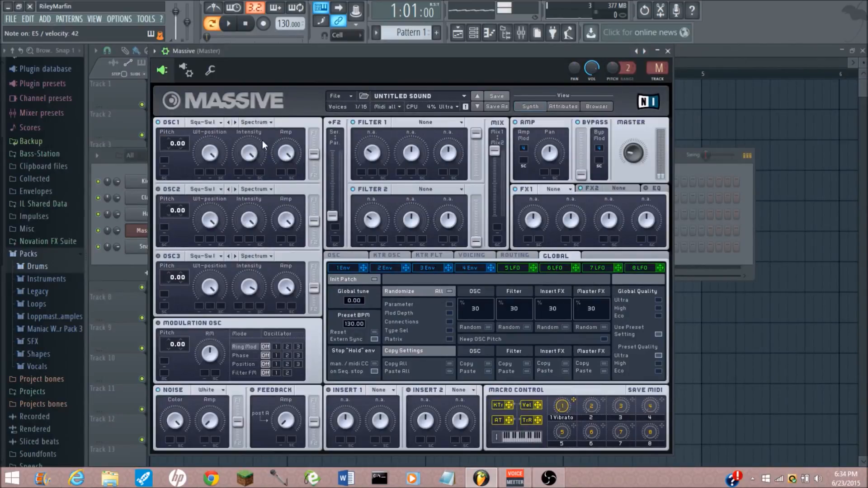
click(263, 124)
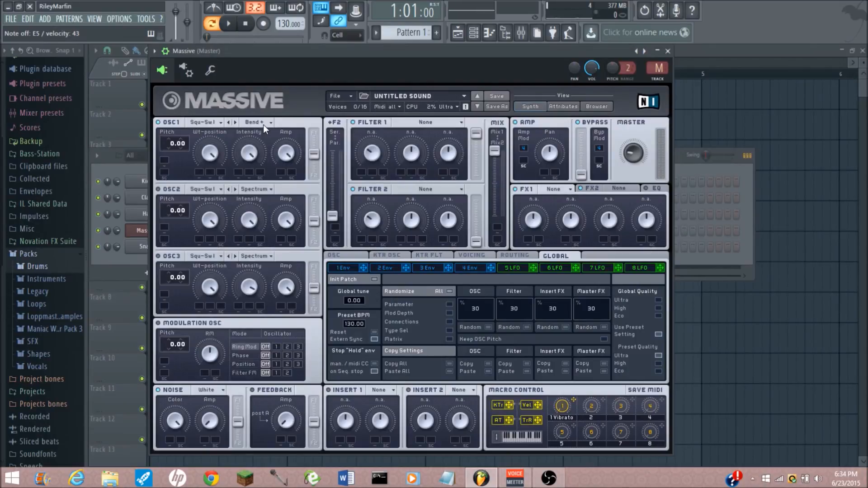
click(263, 124)
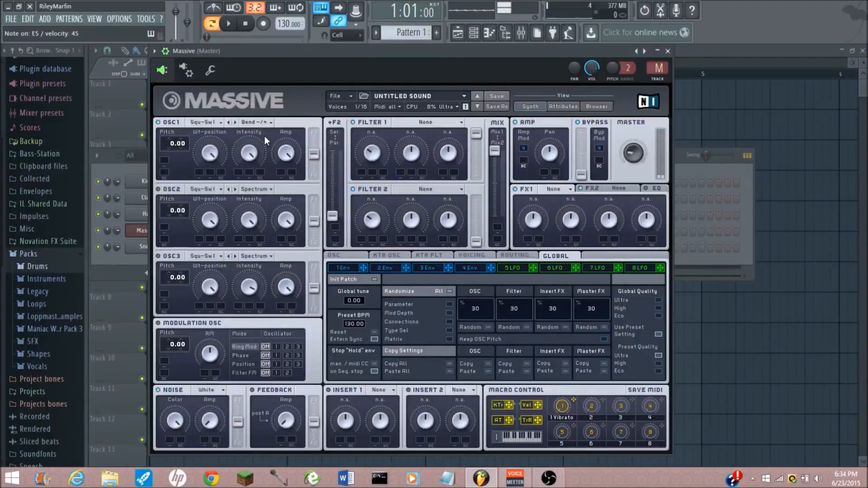
click(270, 123)
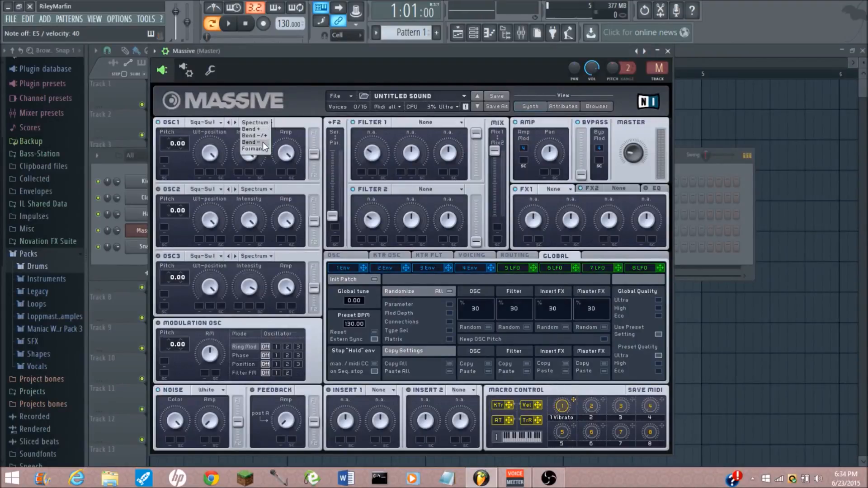
click(264, 142)
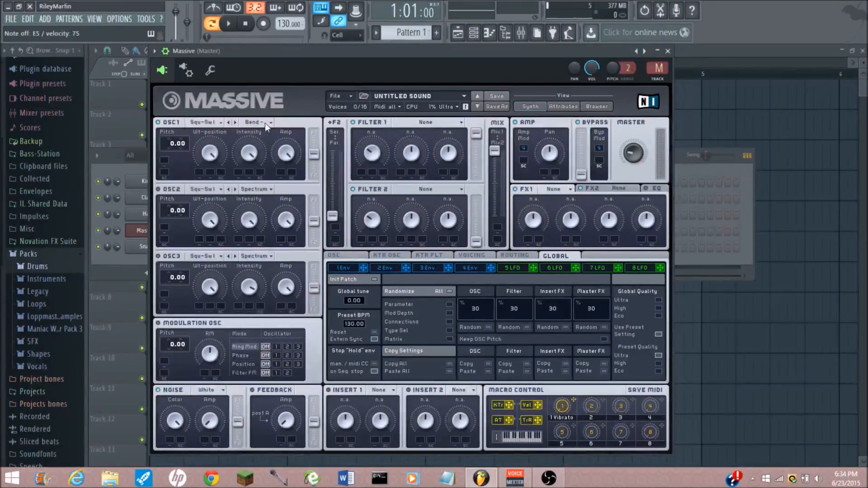
click(265, 123)
click(265, 148)
click(257, 123)
click(256, 124)
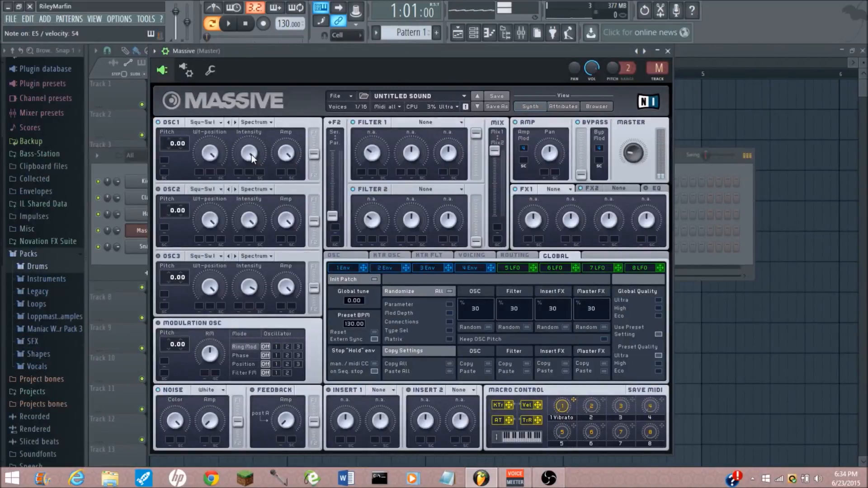
drag(251, 155, 249, 103)
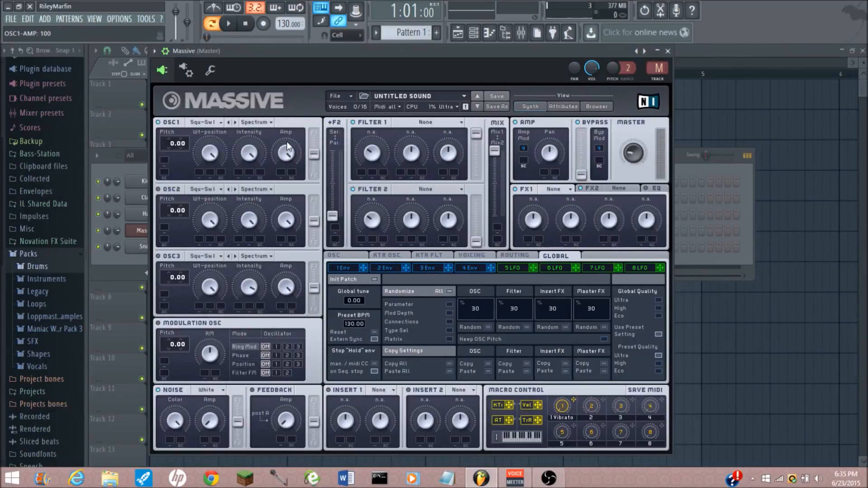
Step: Try routing oscillator 1 fully to filter 1, and return the routing to an even blend of both filters
mouse_move(315, 156)
mouse_down()
mouse_move(316, 172)
mouse_move(317, 139)
mouse_move(317, 153)
mouse_up()
drag(313, 156, 321, 121)
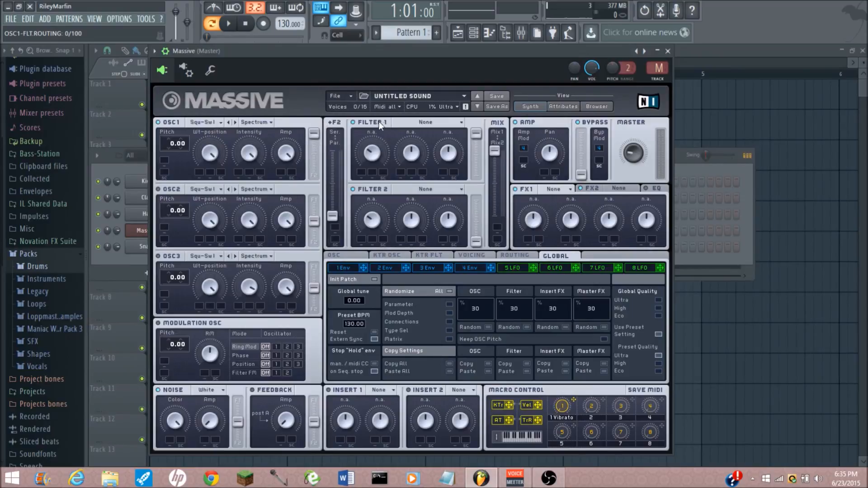
mouse_move(314, 134)
mouse_down()
mouse_move(314, 176)
mouse_move(311, 148)
mouse_up()
drag(313, 158, 313, 123)
drag(316, 136, 319, 162)
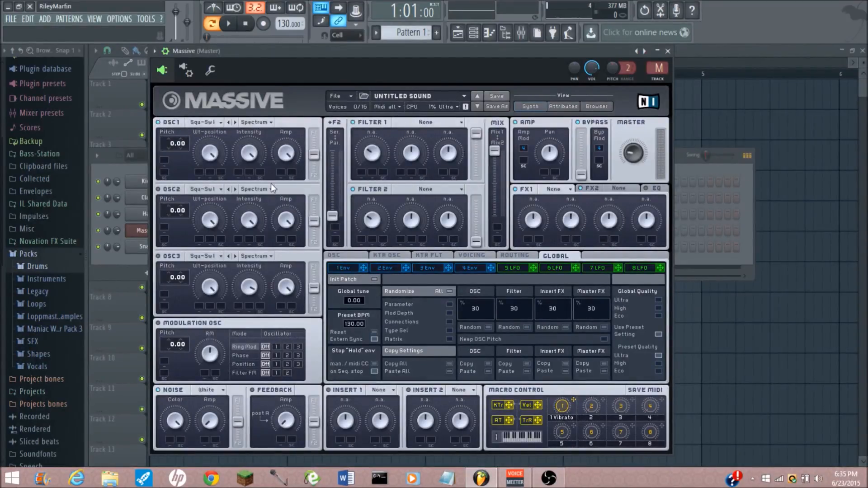
Step: Set filter 1 to Highpass 4 and sweep its cutoff, ending at the minimum
click(409, 126)
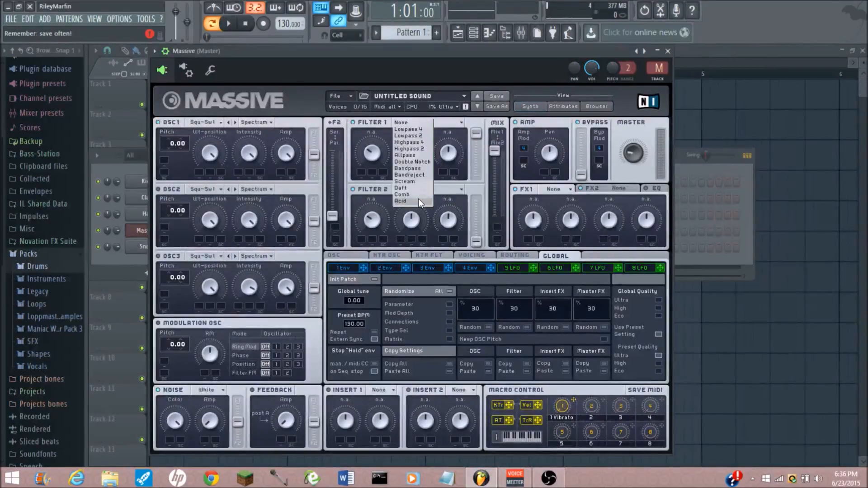
click(424, 142)
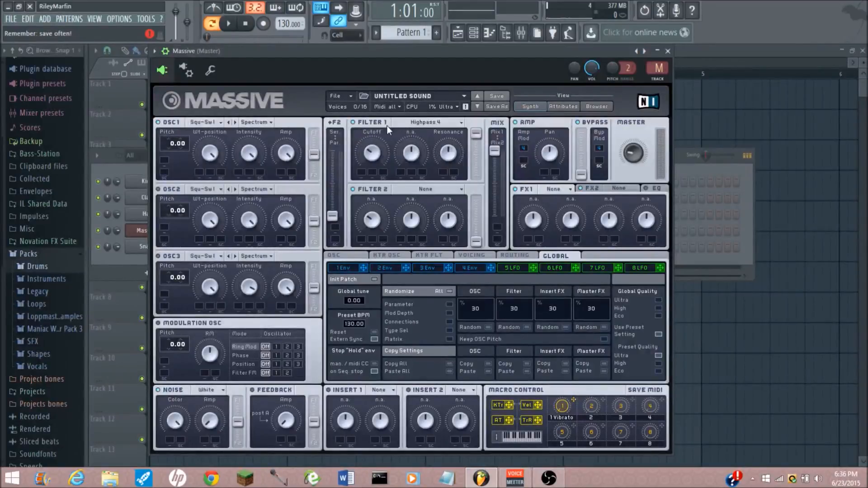
mouse_move(378, 153)
mouse_down()
mouse_move(375, 169)
mouse_move(373, 158)
mouse_up()
drag(368, 106, 371, 162)
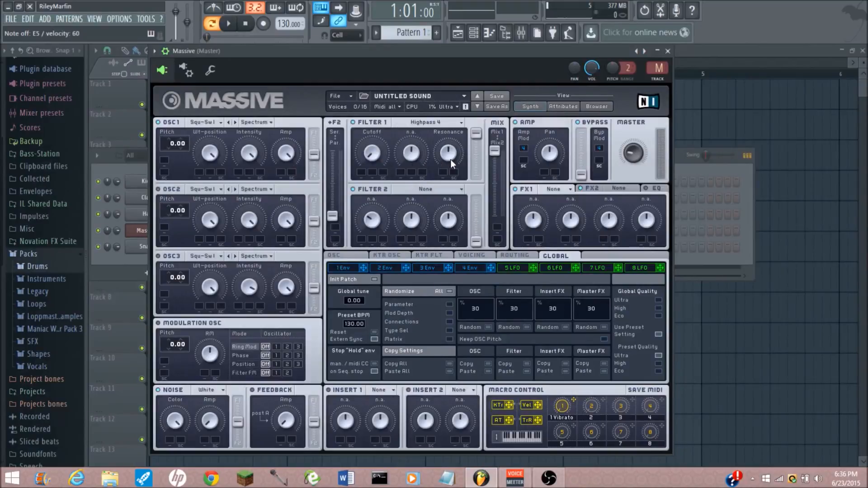
Step: Raise the resonance of the Highpass 4 filter to maximum and sweep the cutoff up and back down
drag(450, 159, 449, 112)
drag(371, 157, 373, 106)
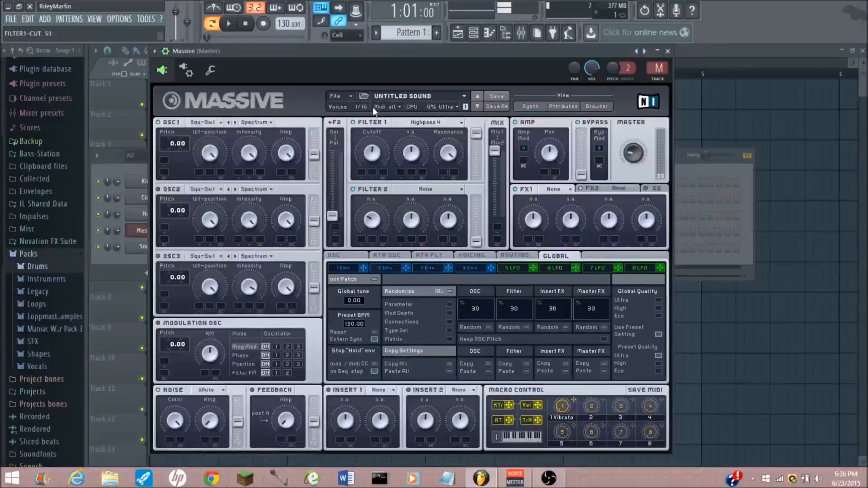
click(452, 156)
drag(452, 154, 425, 114)
drag(374, 154, 377, 124)
mouse_move(448, 154)
mouse_down()
mouse_move(466, 242)
mouse_move(448, 141)
mouse_up()
drag(371, 154, 372, 226)
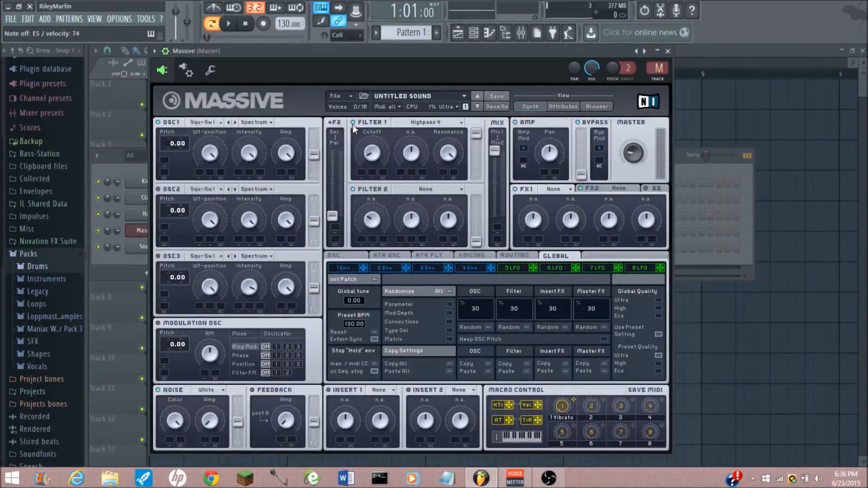
Step: Change filter 1 to Lowpass 2, sweep its cutoff and turn its resonance down to minimum
click(424, 126)
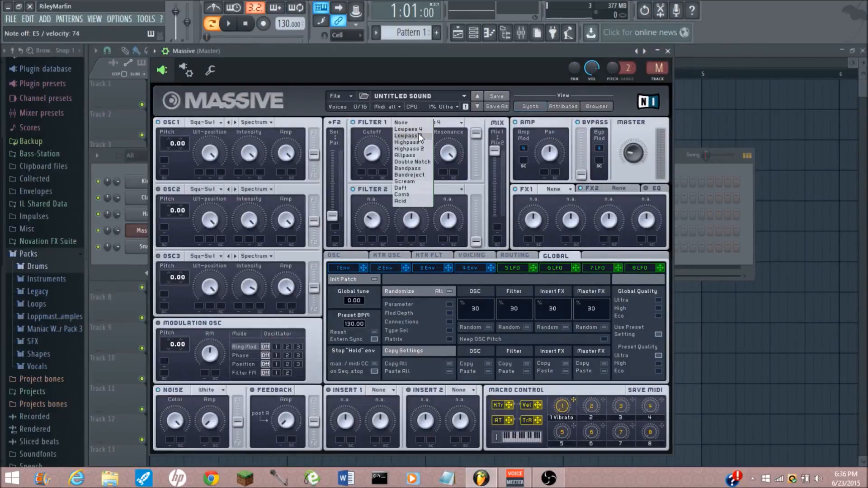
click(419, 135)
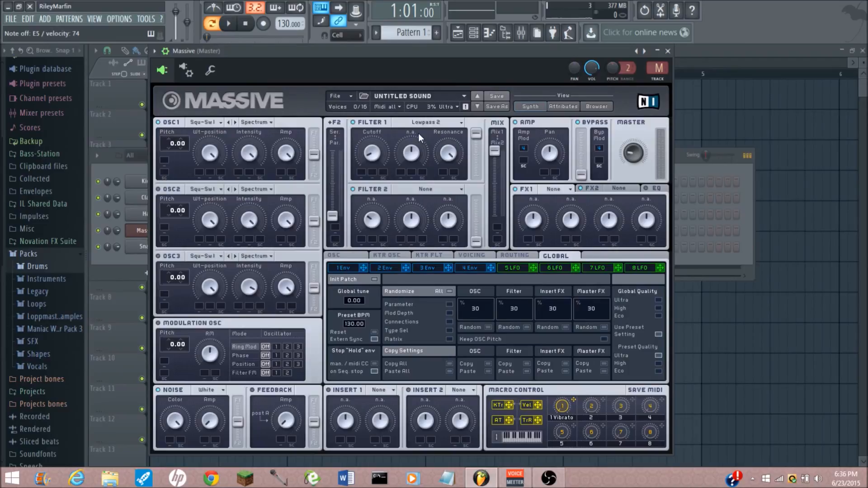
drag(372, 152, 357, 51)
drag(370, 159, 380, 202)
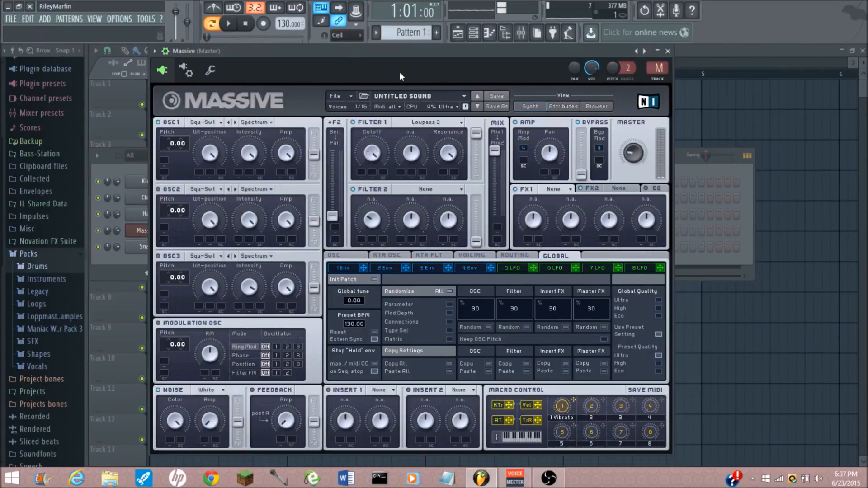
drag(453, 155, 459, 195)
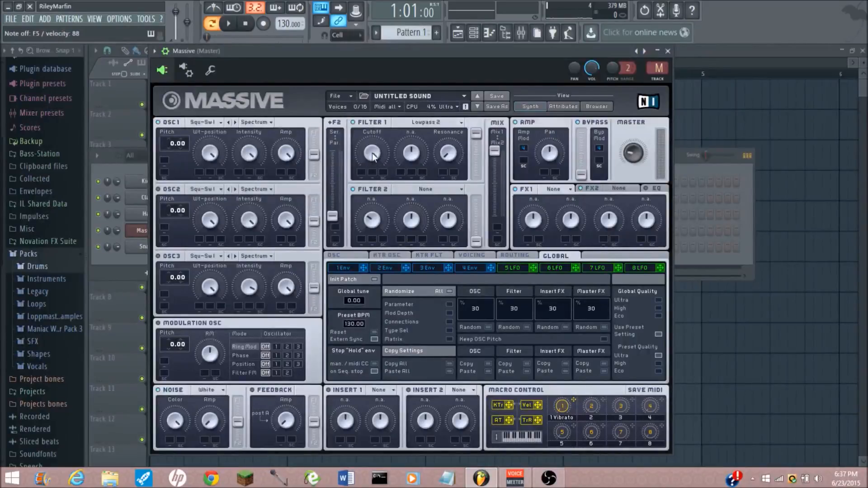
drag(372, 153, 342, 171)
Step: Set oscillator 1's pitch to -12.00 and test the lowpass cutoff on it, leaving the cutoff fully open
mouse_move(170, 142)
mouse_down()
mouse_move(174, 158)
mouse_move(172, 137)
mouse_up()
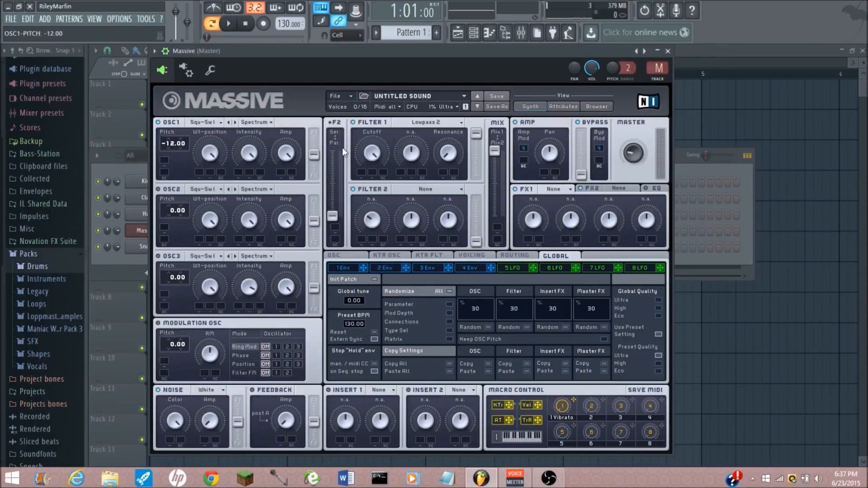
drag(372, 153, 353, 134)
Step: Show the settings of LFO 5, try its Performer mode and change the modulator to Stepper
click(519, 270)
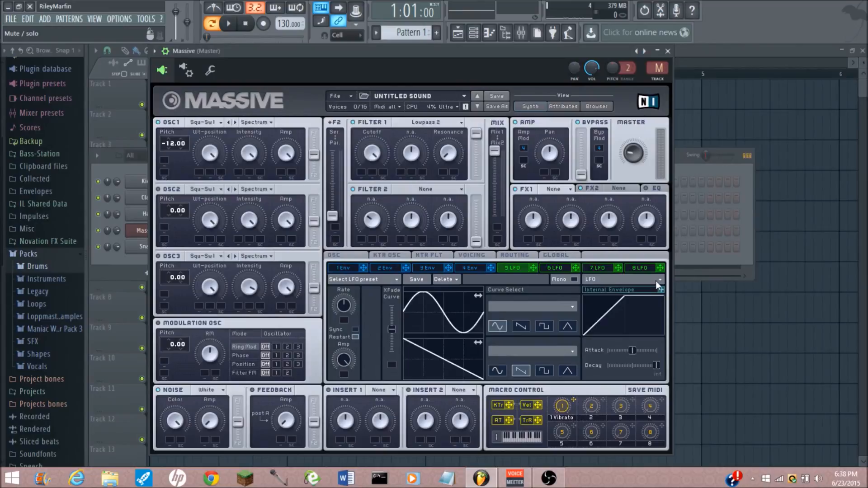
click(643, 281)
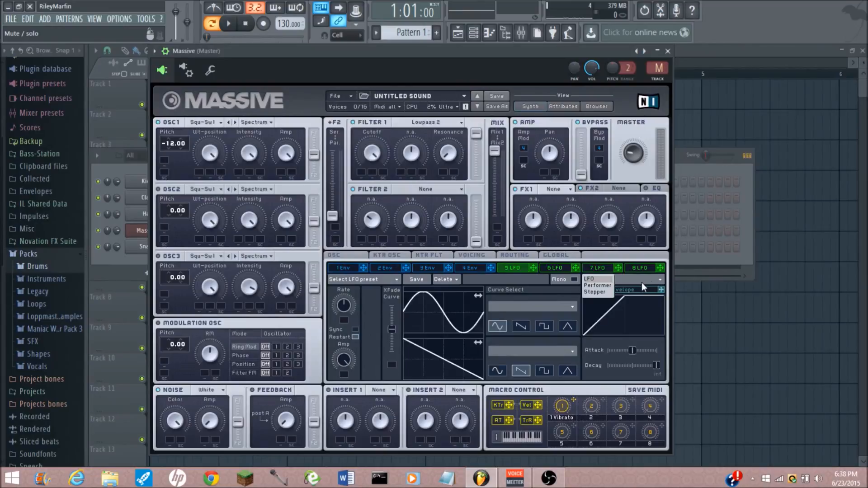
click(604, 285)
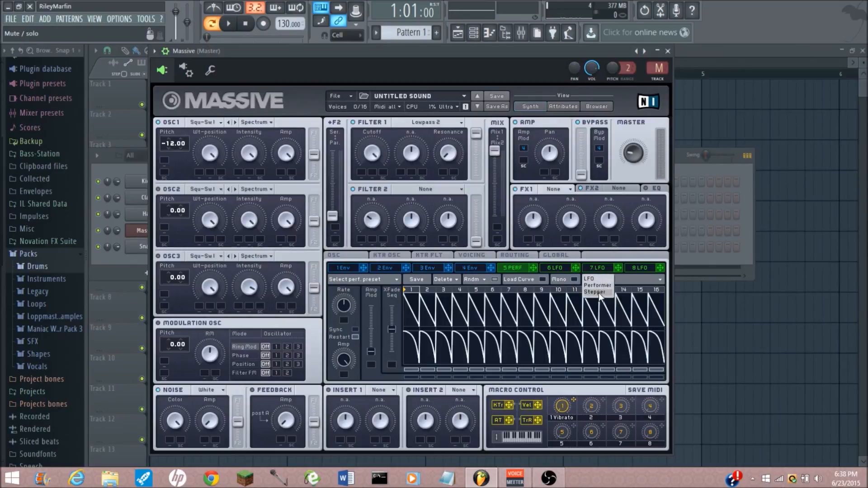
click(599, 292)
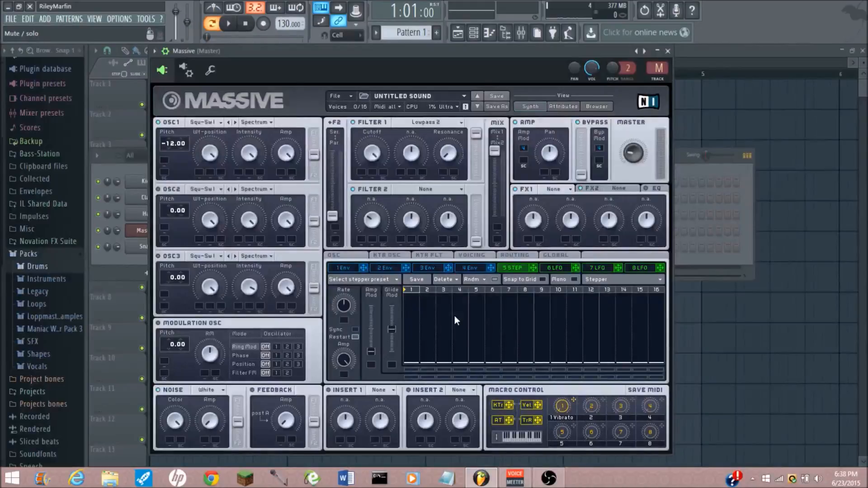
Step: Change modulator 5 back to LFO mode, assign it to filter 1's cutoff with a modulation range, and play a test note
click(587, 279)
click(596, 281)
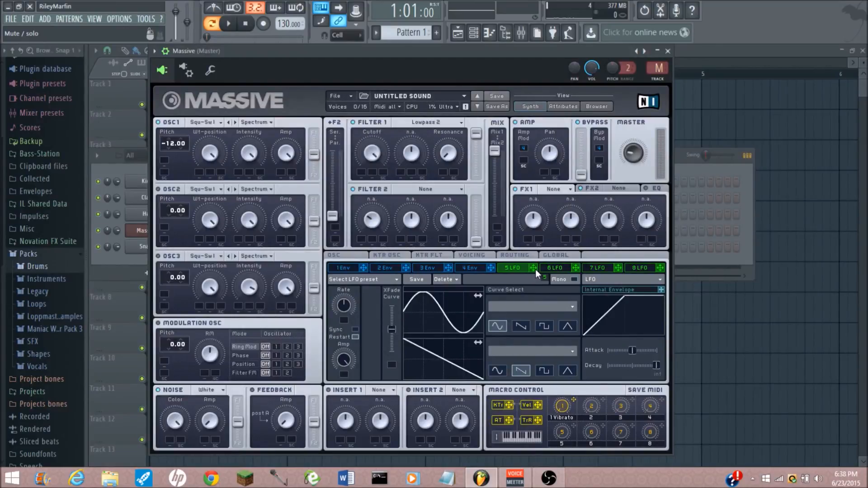
drag(498, 258, 455, 204)
mouse_move(633, 245)
mouse_down()
mouse_move(549, 255)
mouse_move(406, 243)
mouse_move(366, 253)
mouse_move(413, 222)
mouse_up()
mouse_move(520, 263)
mouse_down()
mouse_move(528, 273)
mouse_move(371, 206)
mouse_up()
drag(362, 173, 361, 174)
key(n)
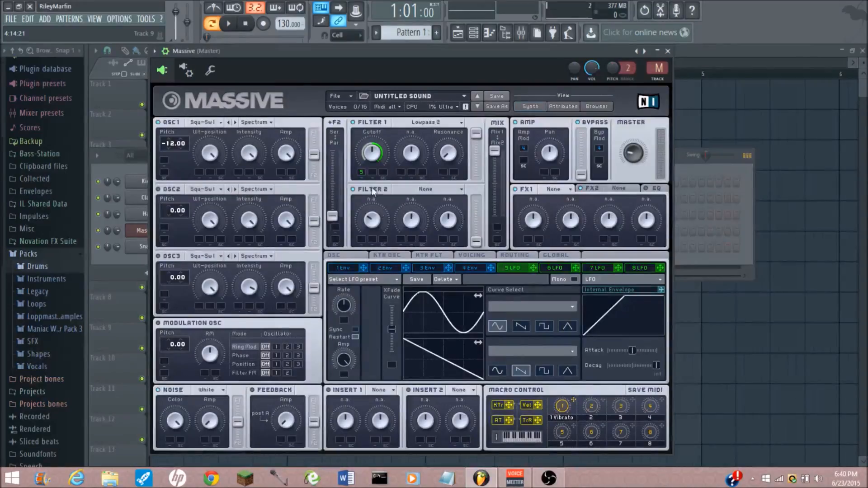
Step: Sweep LFO 5's XFade Curve up to 100, down to minimum and back to about the middle at 48
drag(393, 328, 393, 291)
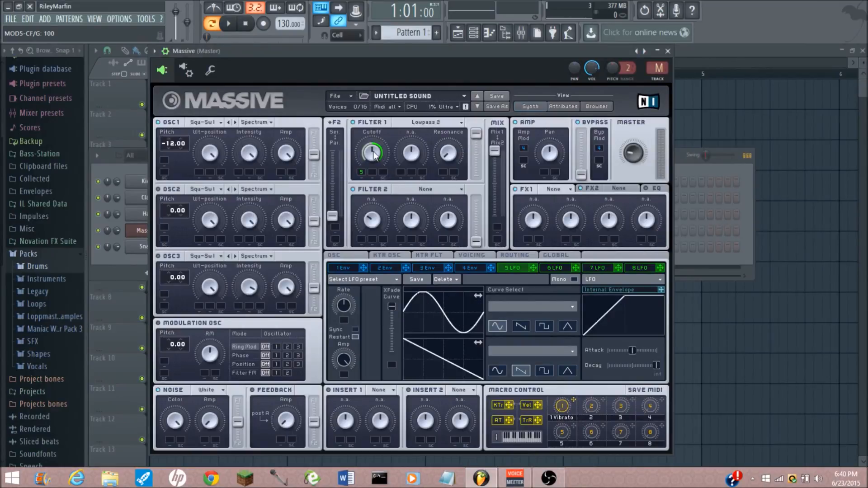
drag(392, 303, 398, 354)
drag(392, 352, 392, 330)
Step: Shift the phase of LFO 5's upper sine curve back and forth, and raise XFade Curve fully towards that curve
drag(476, 296, 450, 295)
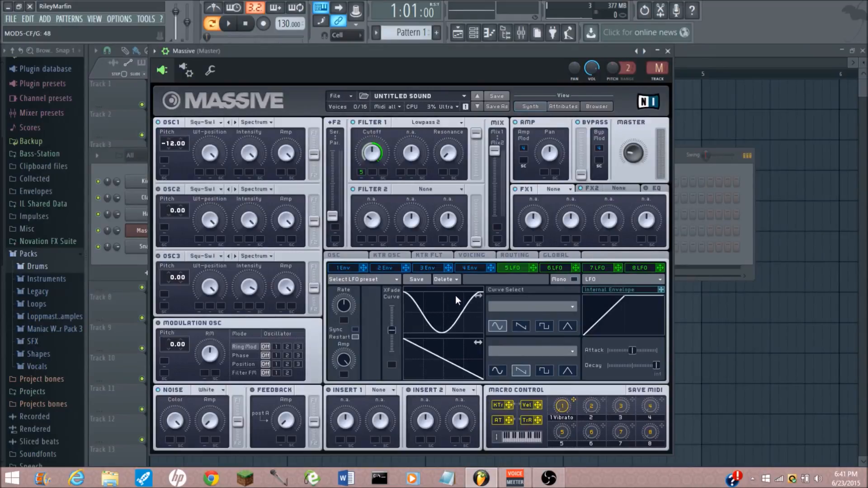
drag(455, 295, 414, 313)
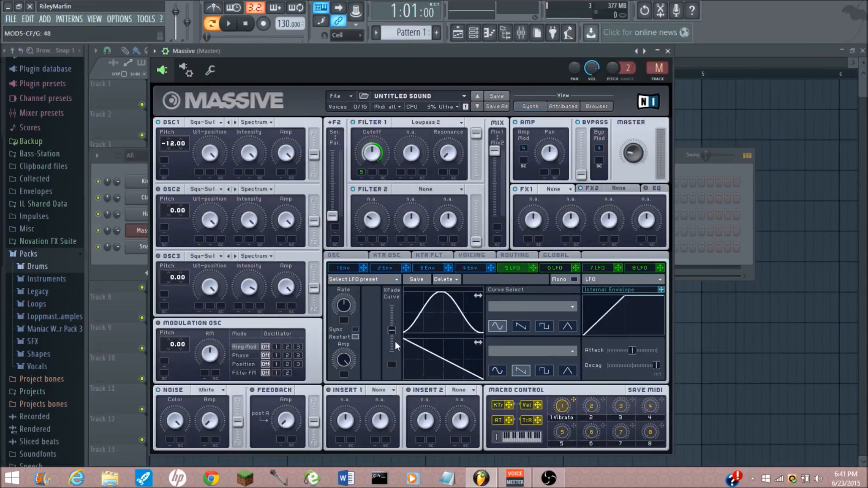
drag(390, 333, 390, 301)
key(b)
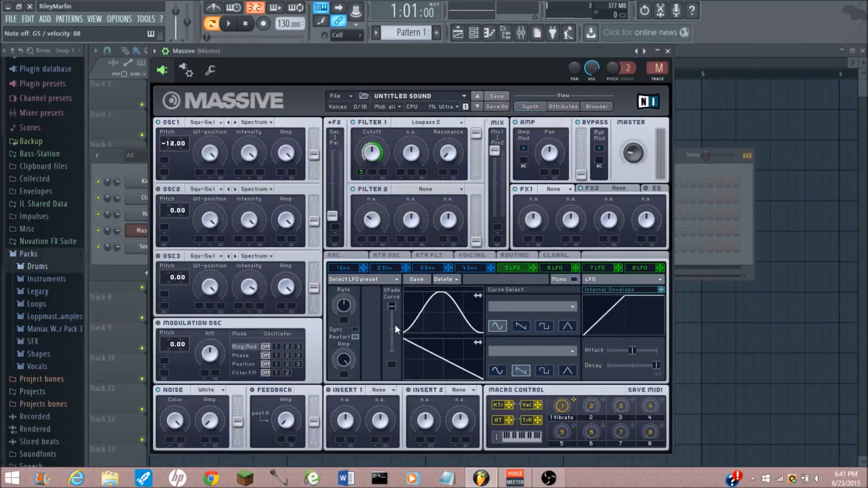
drag(428, 318, 409, 311)
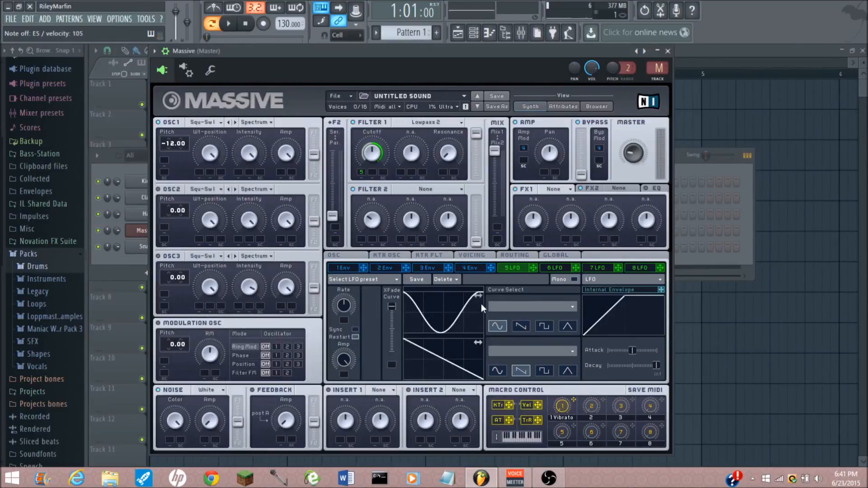
drag(473, 308, 433, 309)
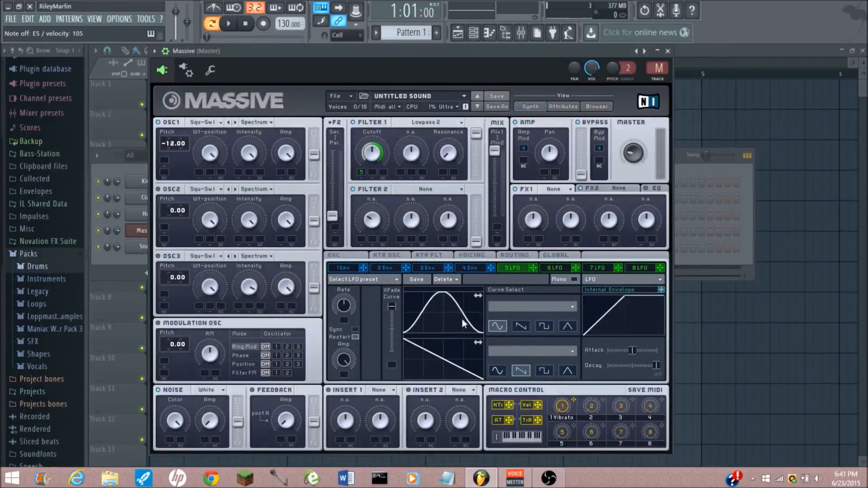
Step: Try the sawtooth, square and triangle shapes on LFO 5's upper curve, finishing with sine on both curves
click(560, 306)
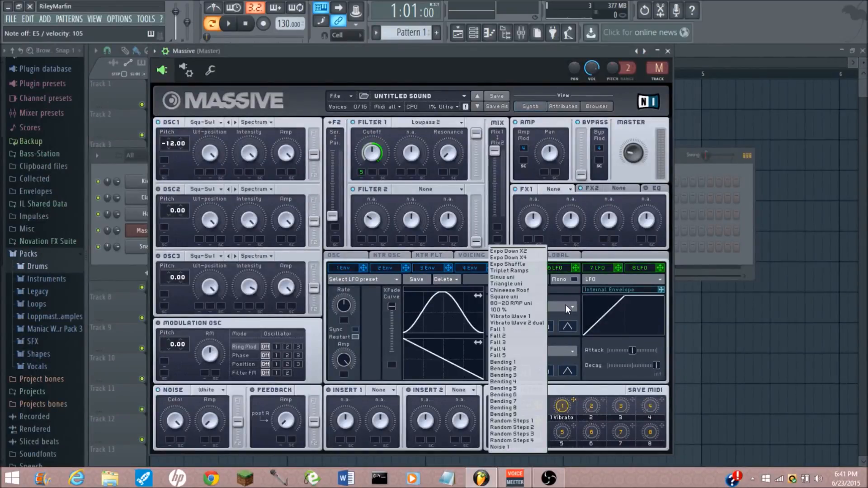
click(565, 305)
click(522, 328)
drag(468, 319, 436, 319)
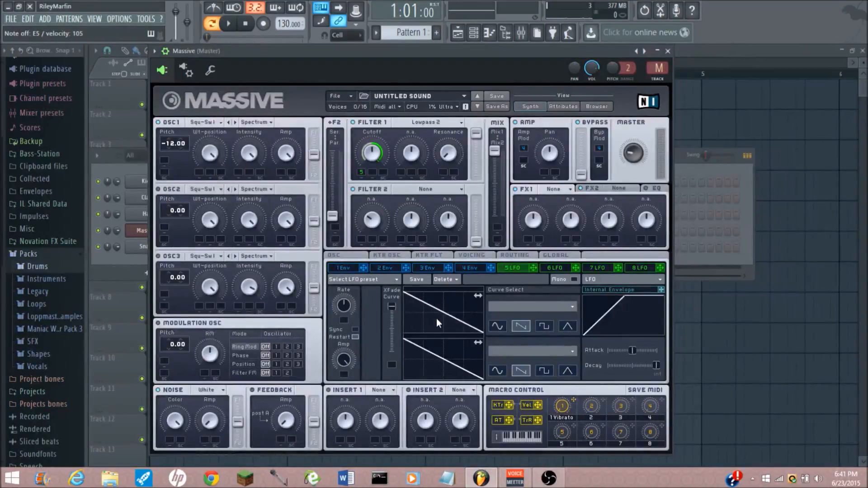
click(544, 326)
drag(479, 311, 441, 317)
click(567, 326)
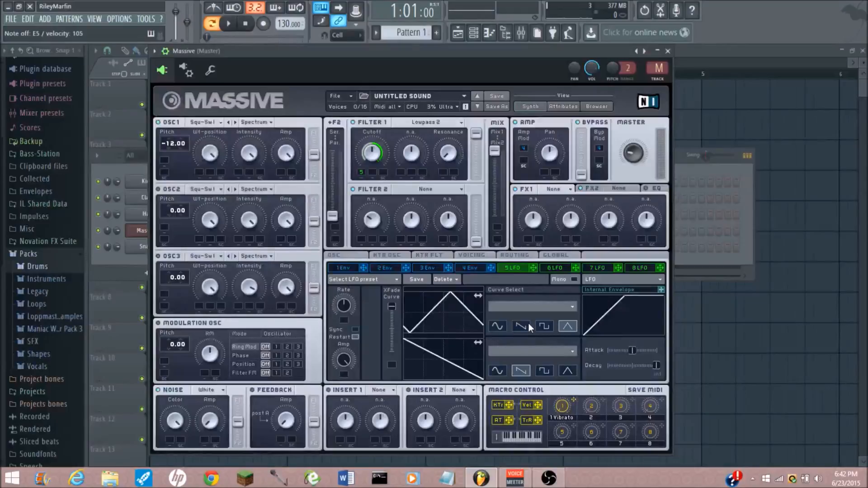
click(500, 327)
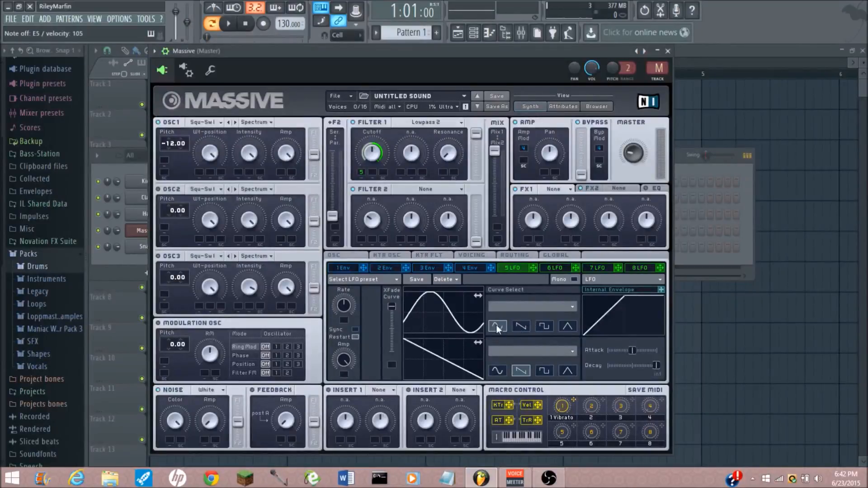
click(499, 371)
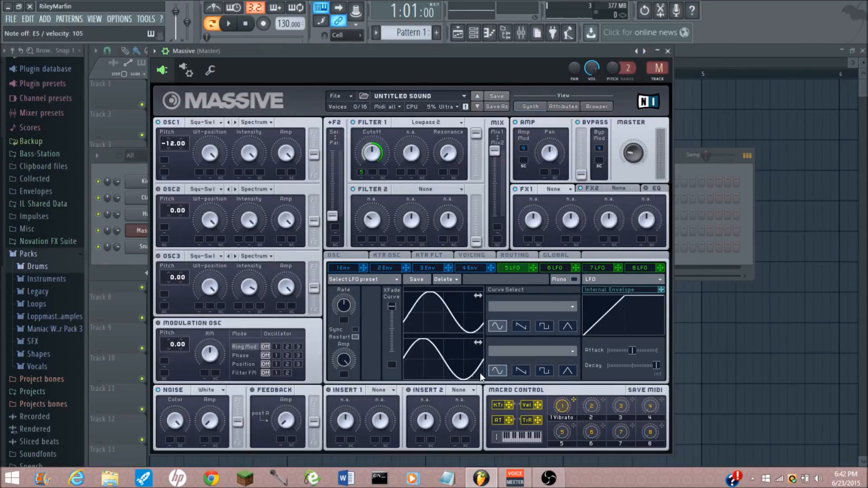
Step: Assign LFO 5 to its own XFade Curve slot and turn that assignment off again
drag(533, 268, 392, 361)
right_click(391, 362)
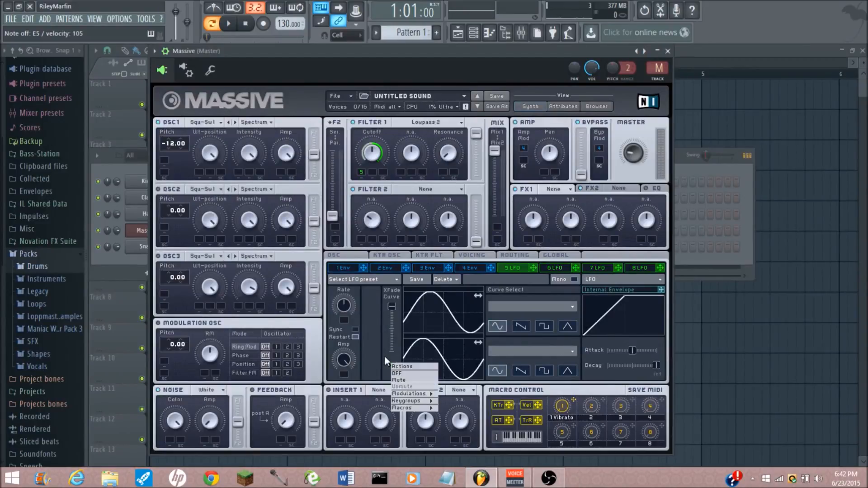
click(385, 353)
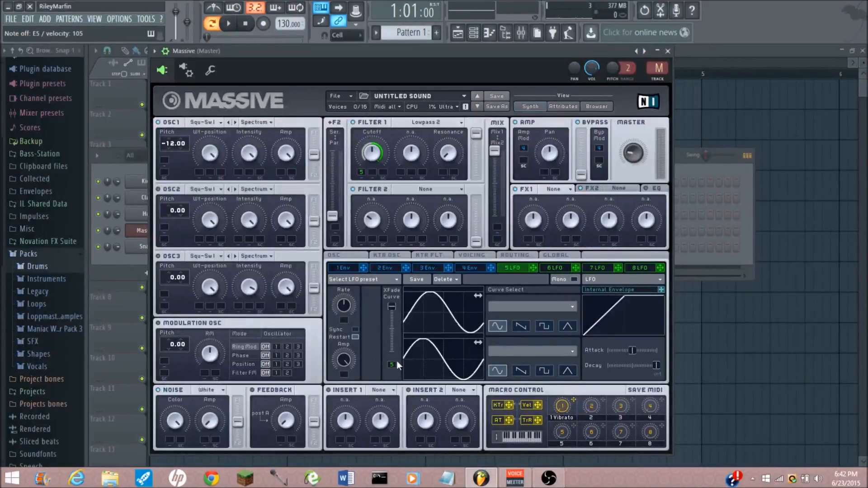
right_click(392, 365)
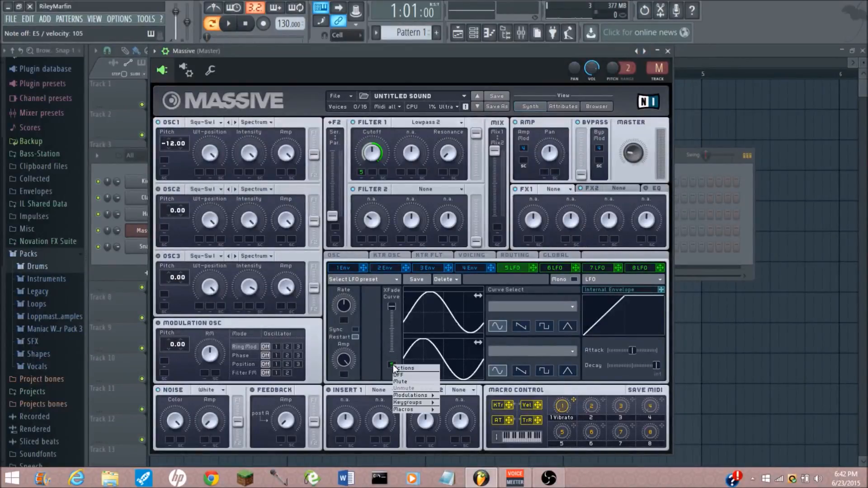
click(399, 375)
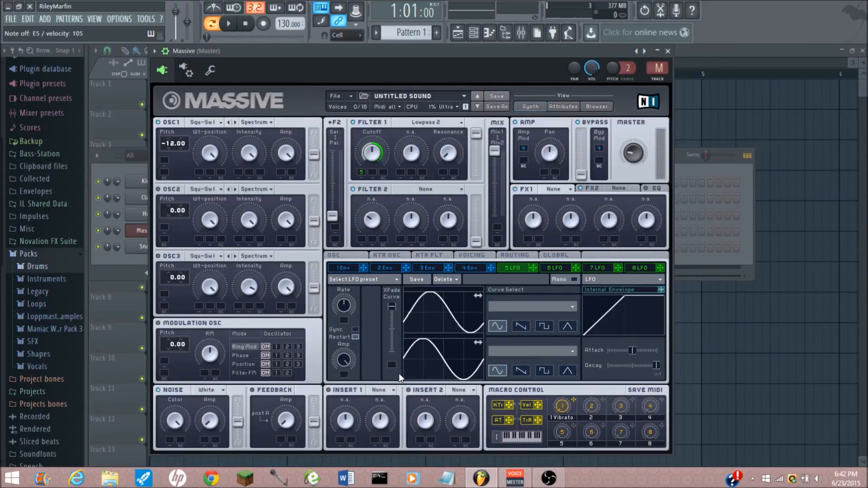
Step: Mute and unmute the LFO 5 modulation on filter 1's cutoff, and look at the available modulation sources
right_click(361, 172)
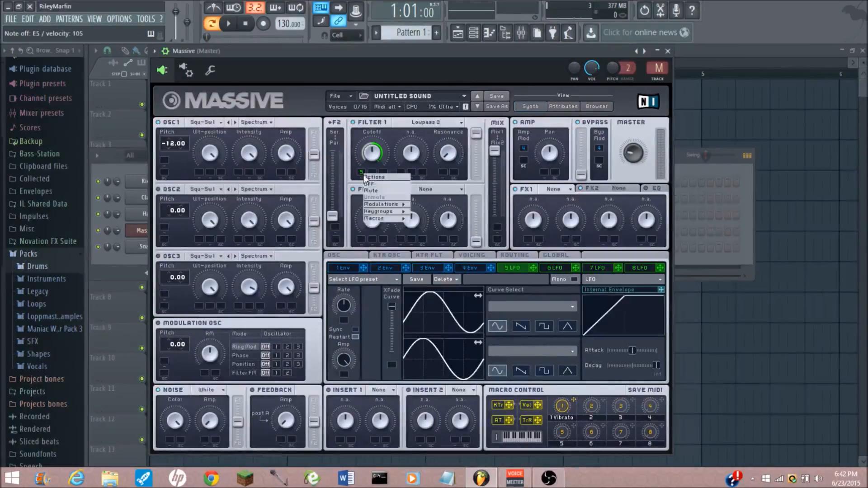
click(372, 188)
right_click(361, 172)
click(385, 197)
right_click(365, 174)
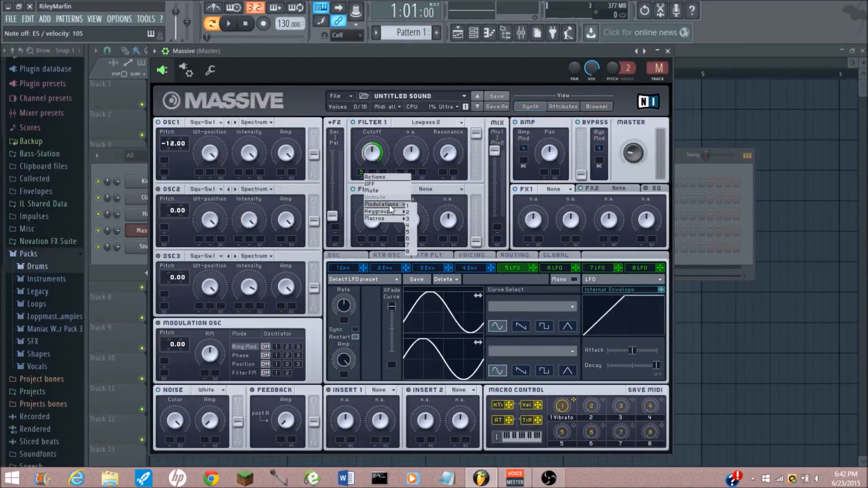
click(373, 306)
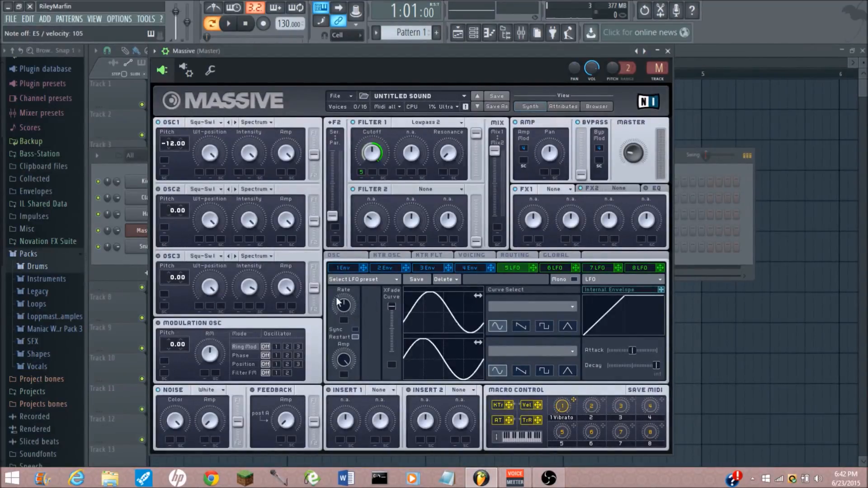
Step: Raise LFO 5's rate to 66, switch it to tempo sync with Restart on and a 6/32 ratio, and test its Amp
mouse_move(345, 305)
mouse_down()
mouse_move(346, 273)
mouse_move(344, 291)
mouse_up()
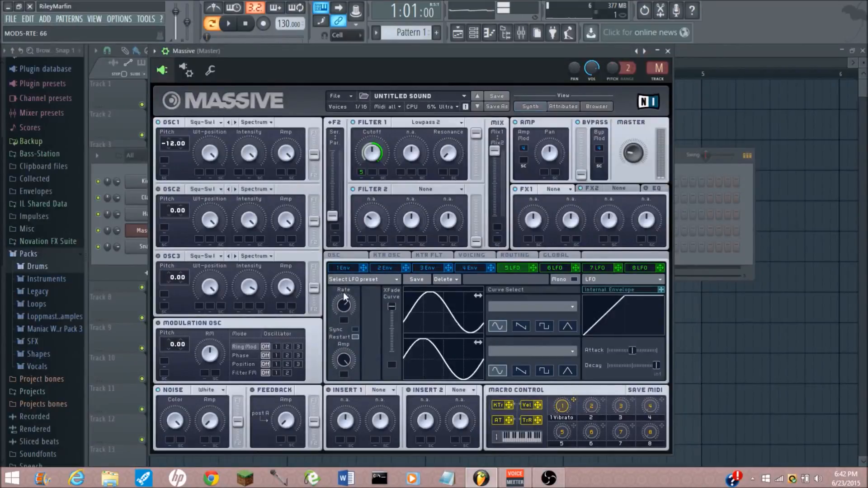
click(356, 330)
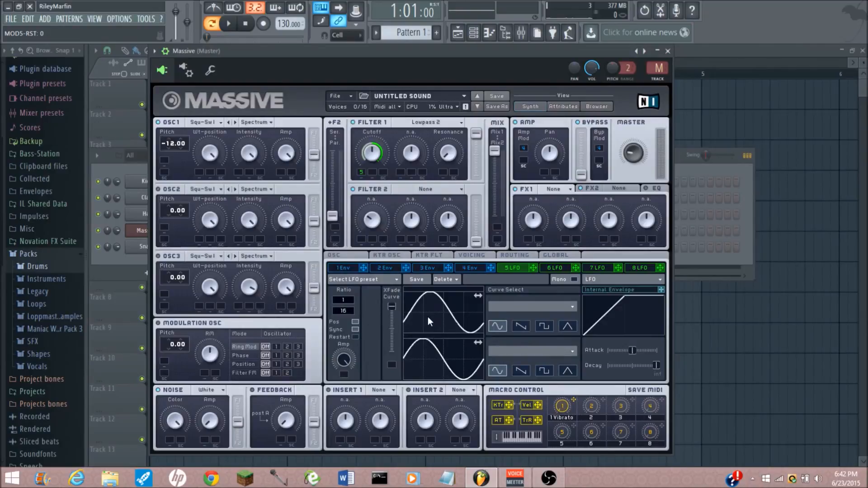
click(356, 337)
drag(348, 302, 351, 299)
mouse_move(351, 300)
mouse_down()
mouse_move(349, 315)
mouse_move(351, 297)
mouse_up()
drag(349, 370, 351, 419)
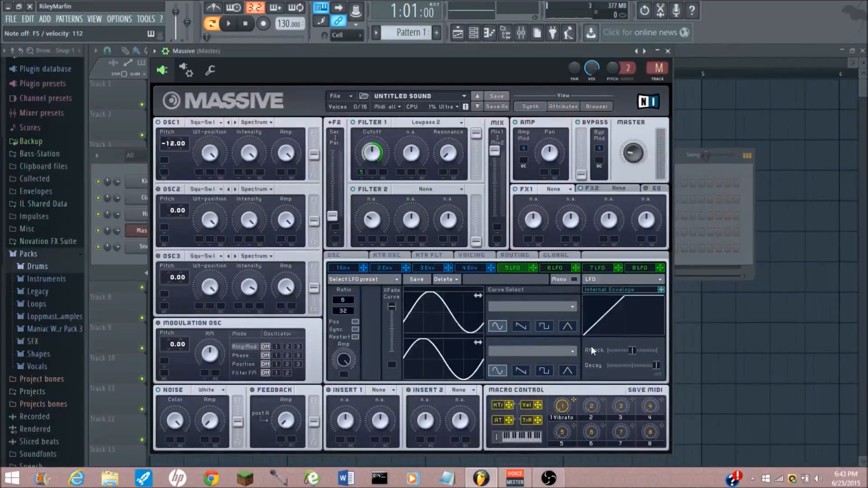
Step: Try assigning LFO 5's internal envelope to its Amp slot and turn that assignment off
drag(661, 289, 400, 173)
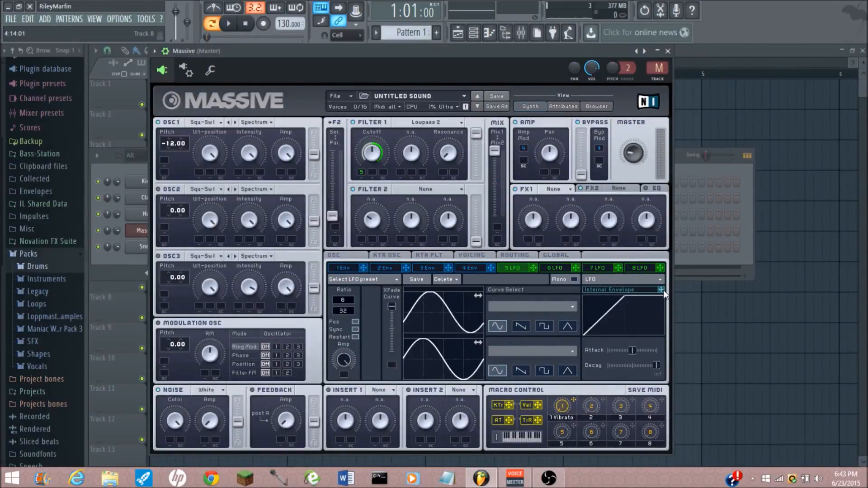
drag(503, 308, 344, 361)
right_click(344, 375)
click(361, 388)
Step: Compare the curve shapes of envelopes 1 to 4, leaving envelope 4 shown
click(335, 267)
click(387, 267)
click(429, 268)
click(464, 270)
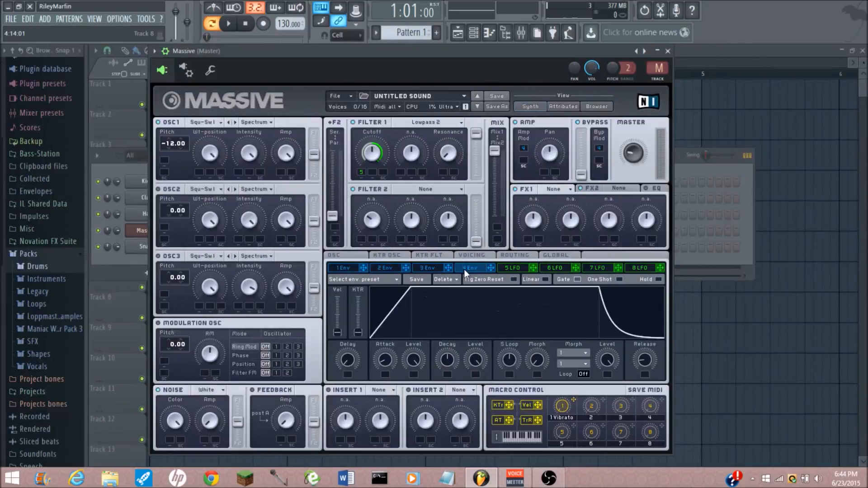
click(346, 270)
click(384, 268)
click(429, 269)
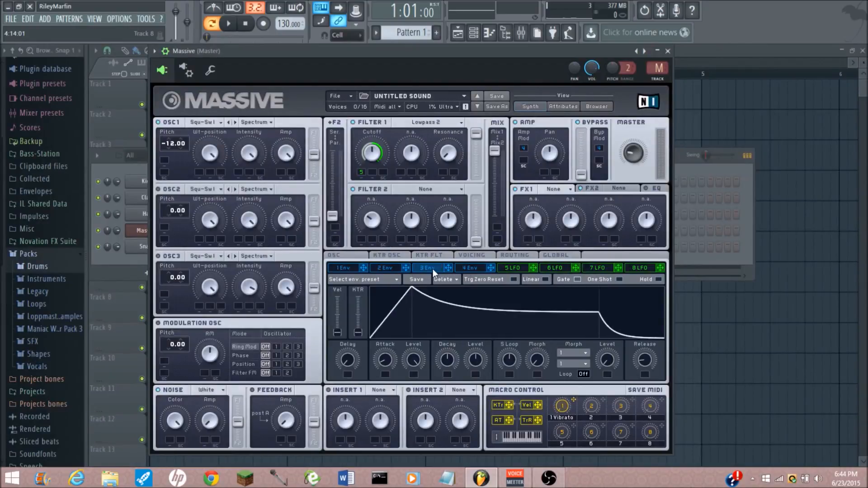
click(467, 267)
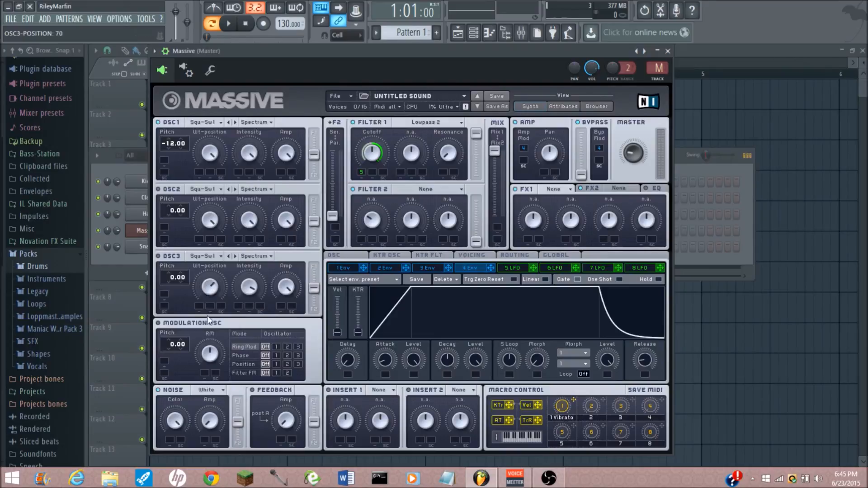
Step: Assign envelope 4 to oscillator 1's Wt-position, and turn the envelope's attack time and attack level down to minimum
drag(204, 296, 214, 159)
drag(198, 176, 199, 174)
drag(385, 361, 422, 445)
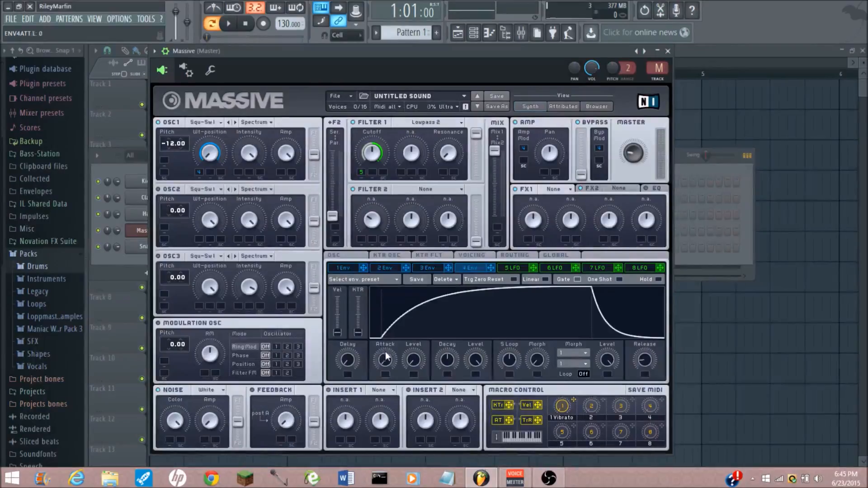
Step: Try different attack times, attack levels and decay times on envelope 4, and reset the attack and decay times
drag(386, 353, 386, 335)
drag(409, 364, 394, 359)
drag(452, 363, 459, 403)
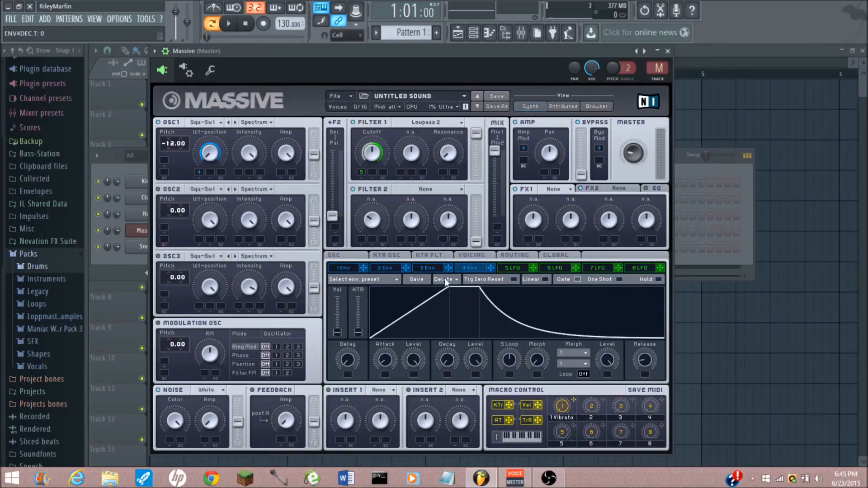
drag(414, 360, 433, 449)
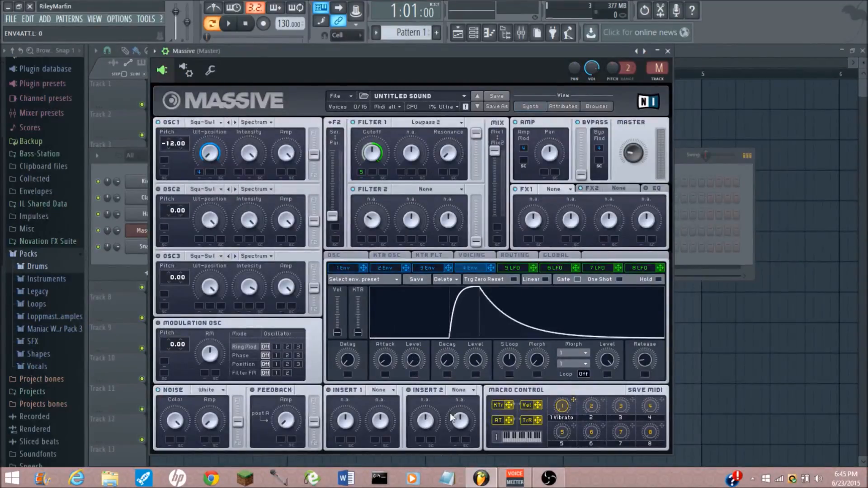
drag(411, 361, 412, 360)
double_click(413, 359)
double_click(454, 361)
double_click(383, 364)
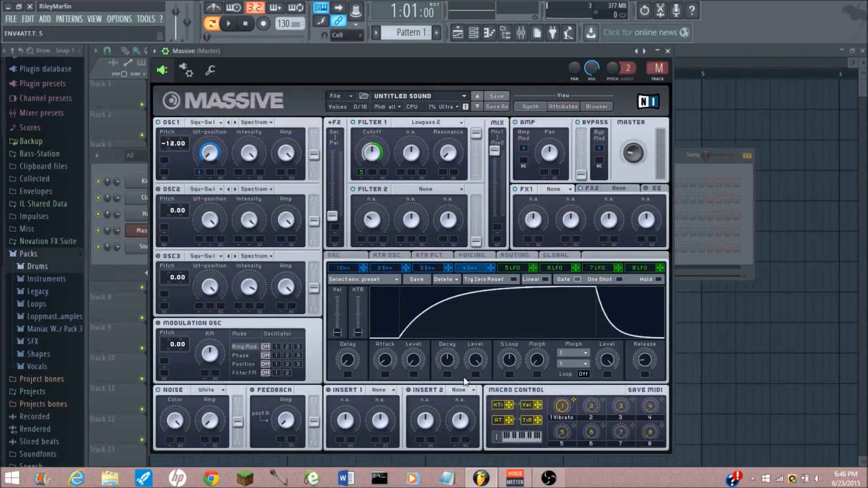
Step: Restore envelope 4's attack level to full, and lower its decay level to 78 and finally to minimum
drag(475, 363, 476, 344)
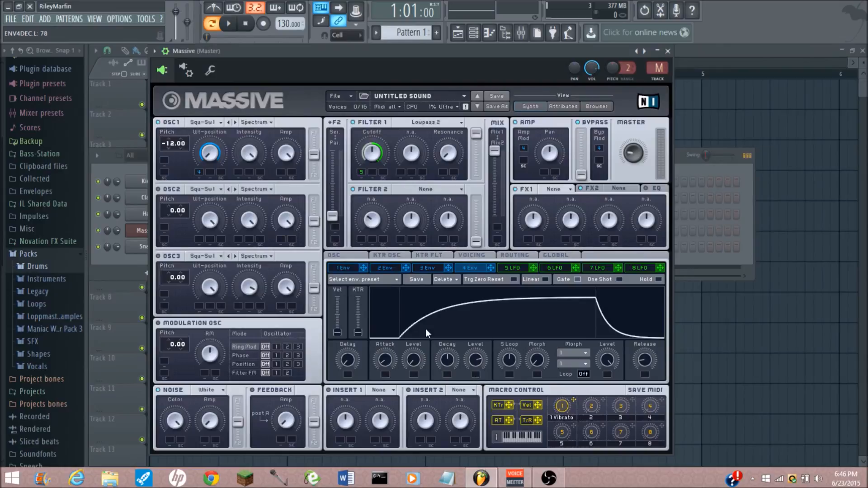
double_click(411, 364)
click(386, 364)
click(448, 359)
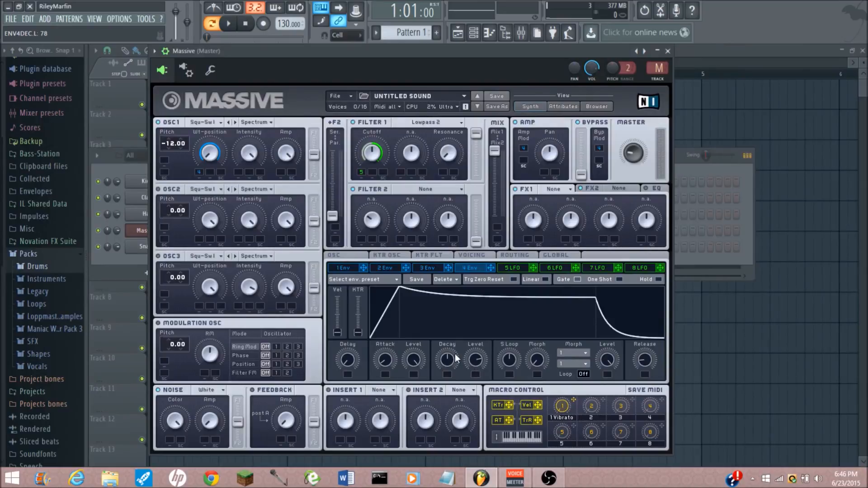
drag(468, 364, 492, 447)
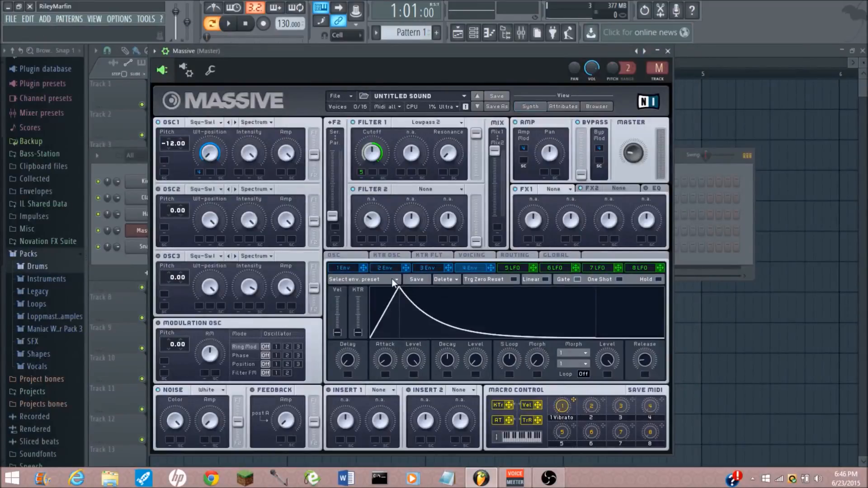
Step: Turn off envelope 4's modulation of oscillator 1's Wt-position and look at the other envelopes
right_click(201, 176)
click(212, 184)
click(431, 268)
click(387, 267)
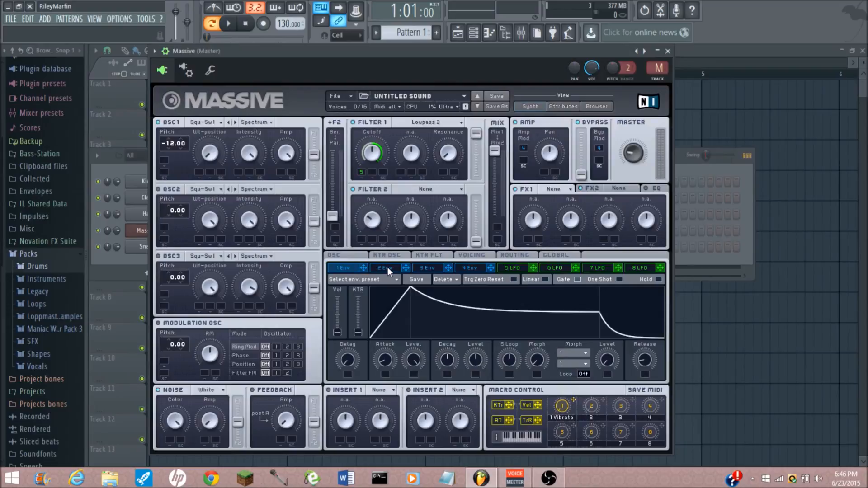
Step: Reset envelope 4's decay level to its default and turn off modulator 5 on filter 1's cutoff
click(424, 269)
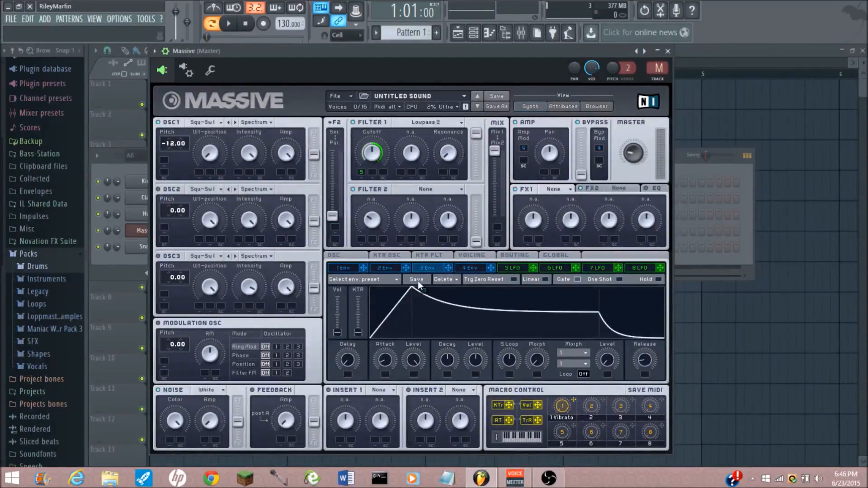
click(472, 269)
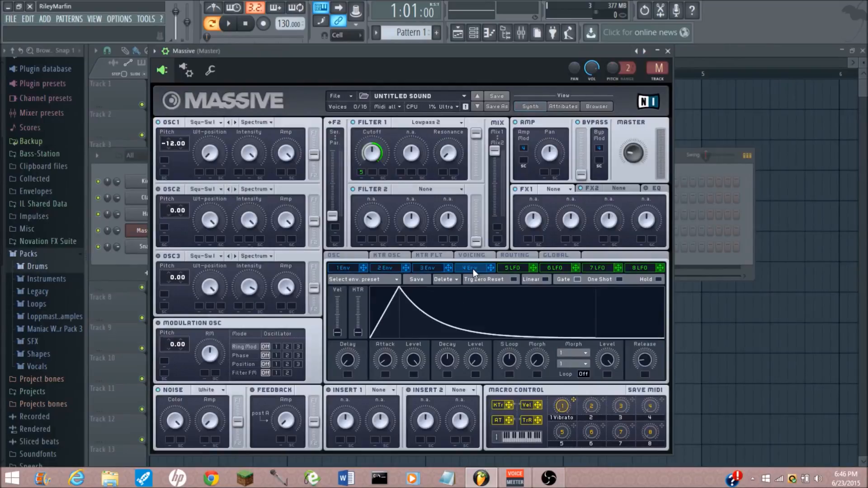
double_click(473, 355)
drag(449, 358, 448, 360)
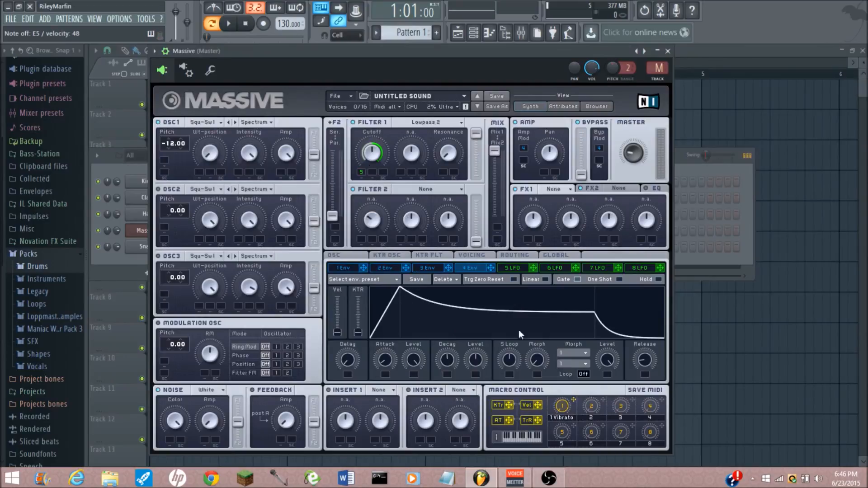
right_click(362, 174)
click(375, 183)
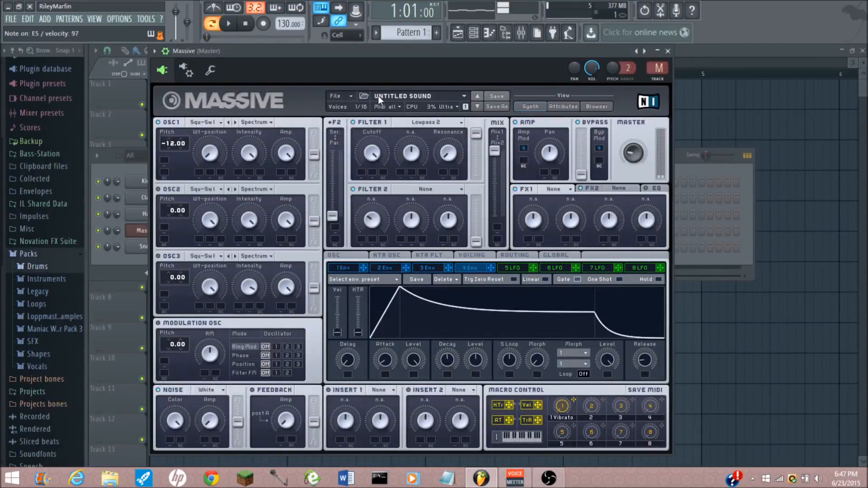
Step: Try envelope 4's decay level lower, at full and at 50, and finish with it at minimum
drag(477, 354, 485, 390)
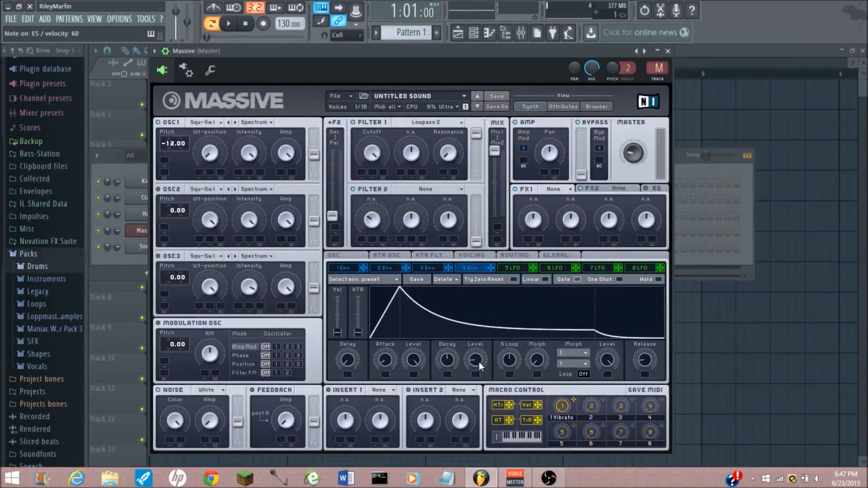
drag(473, 361, 475, 273)
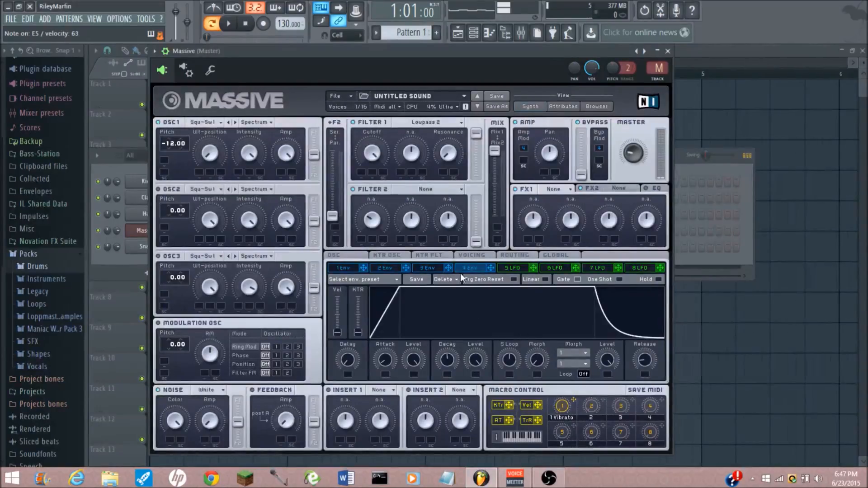
double_click(472, 360)
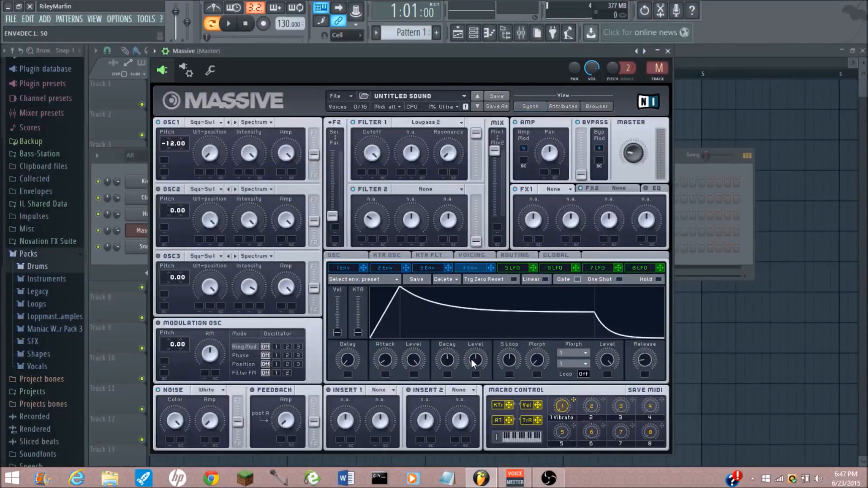
drag(465, 360, 482, 428)
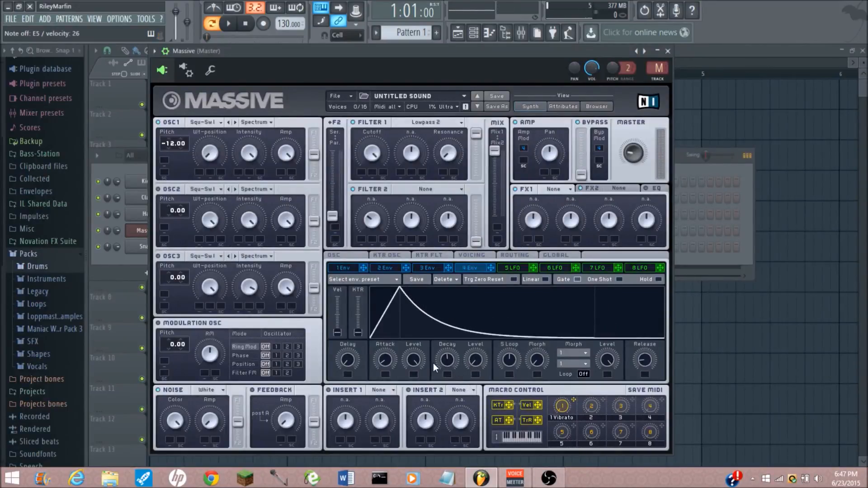
Step: Vary envelope 4's decay time, raise its decay level to full, and try a longer attack before returning the attack time to 5
drag(445, 361, 449, 359)
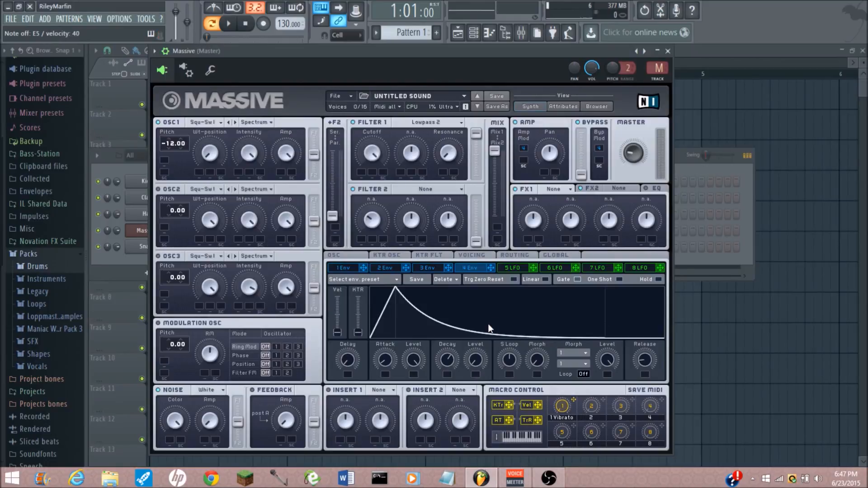
drag(455, 368, 449, 380)
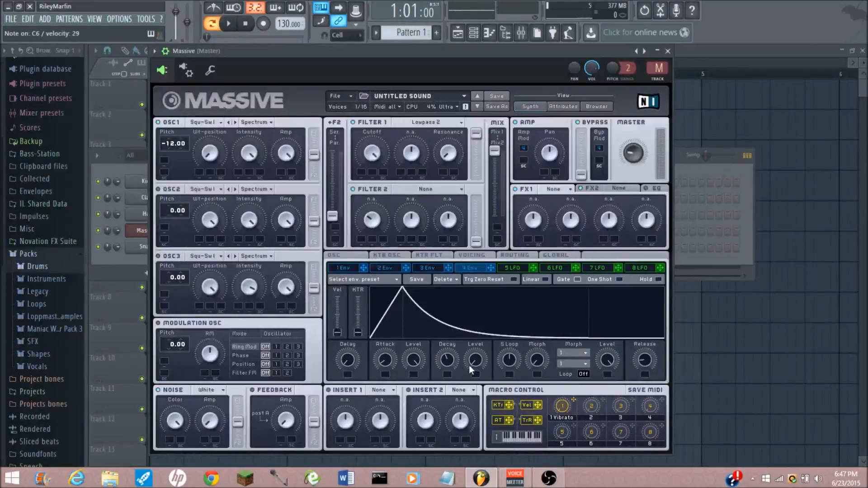
drag(479, 360, 461, 245)
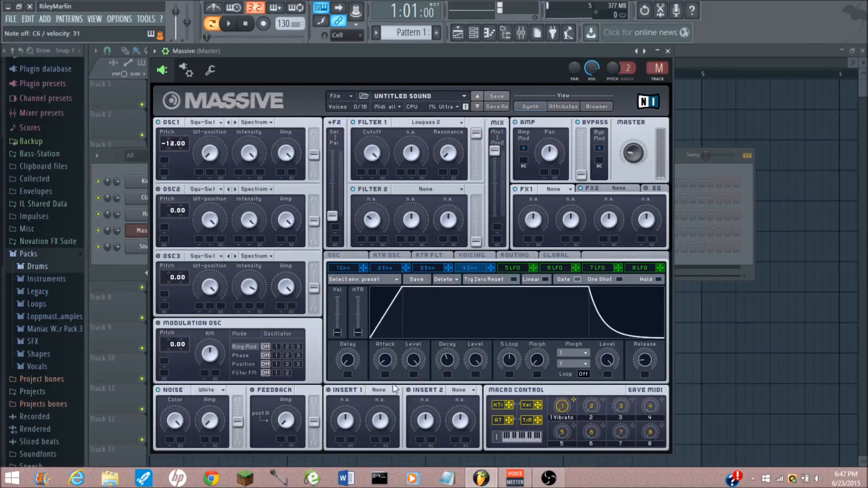
drag(387, 359, 392, 339)
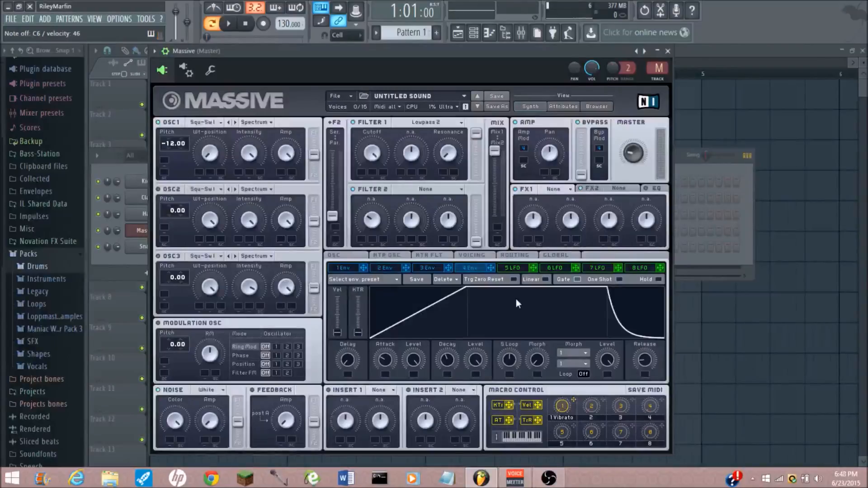
scroll(390, 362, down, 5)
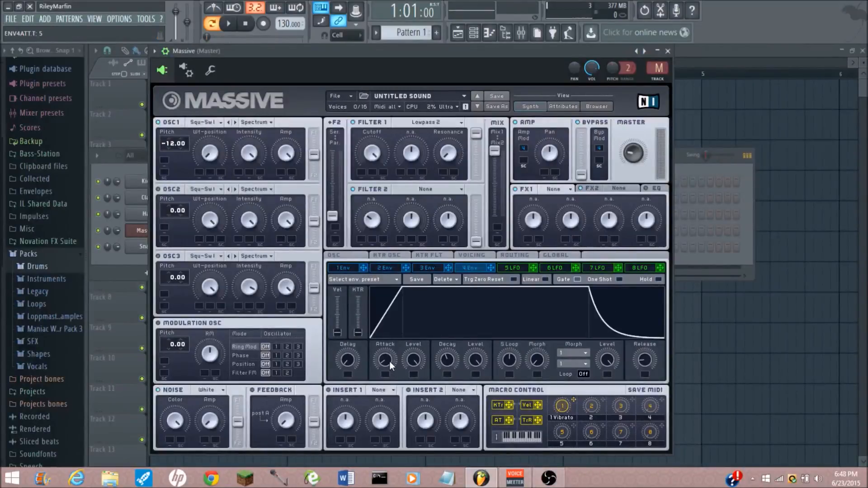
Step: Assign envelope 3 to oscillator 1's Wt-position, and give the envelope a full decay level and a longer attack time
click(428, 267)
click(385, 267)
click(347, 269)
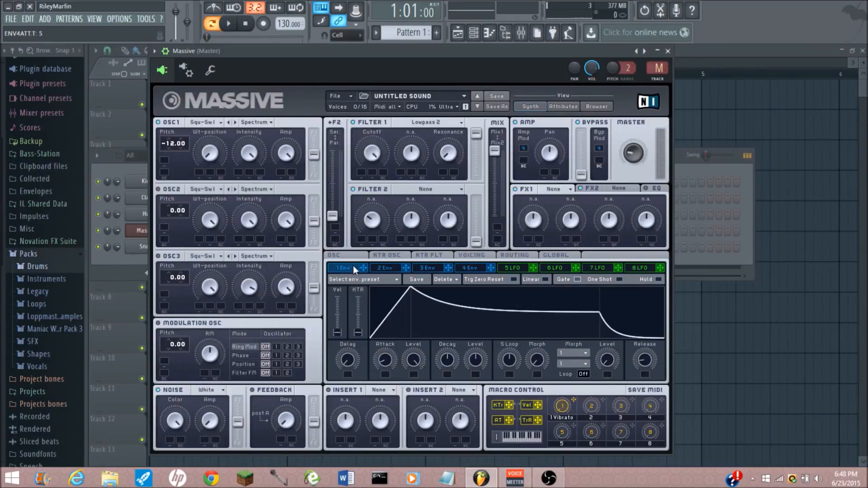
click(427, 269)
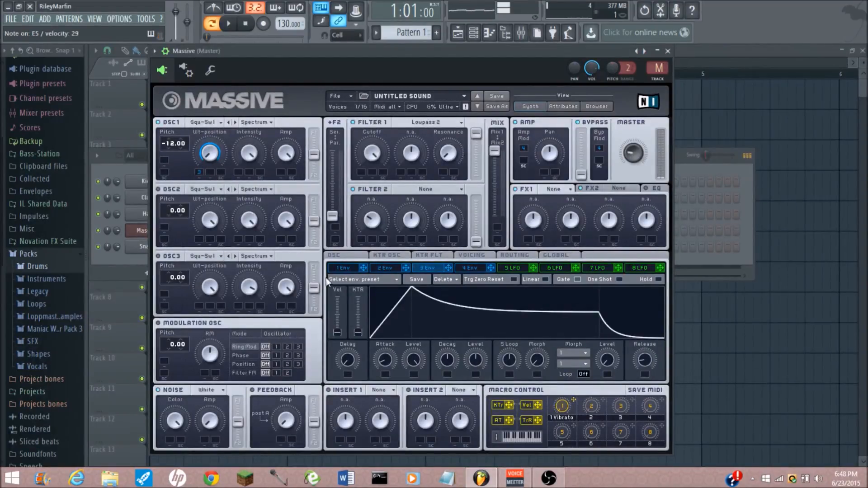
drag(475, 361, 393, 311)
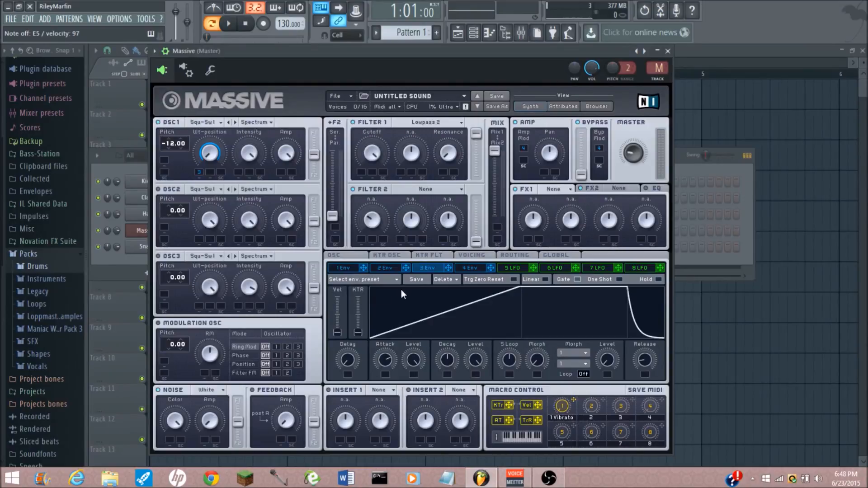
Step: Modulate oscillator 1's pitch with envelope 3 by 36.00, try different attack times, and change the pitch modulation to -12.00
drag(451, 270, 196, 177)
drag(177, 146, 177, 121)
drag(389, 361, 393, 414)
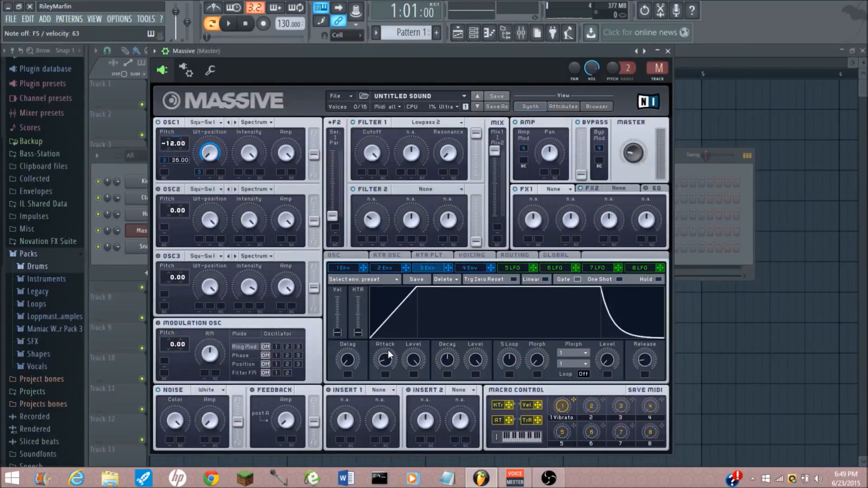
mouse_move(388, 350)
mouse_down()
mouse_move(387, 358)
mouse_move(394, 340)
mouse_up()
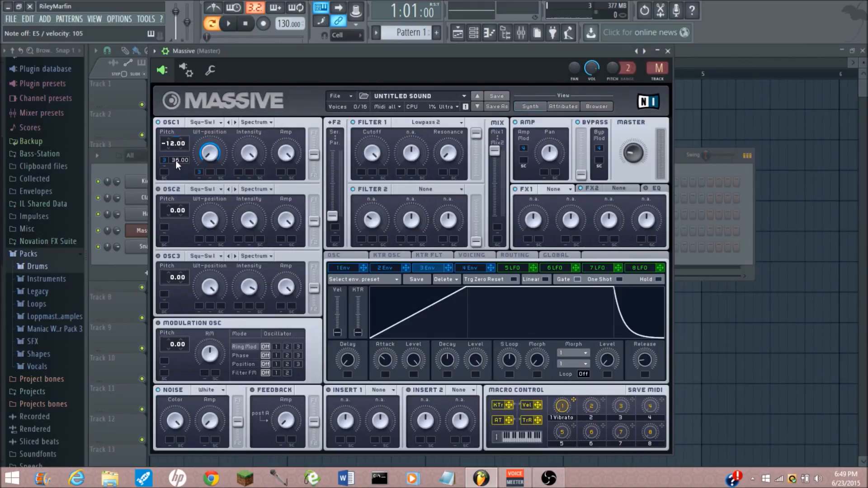
drag(183, 208, 182, 214)
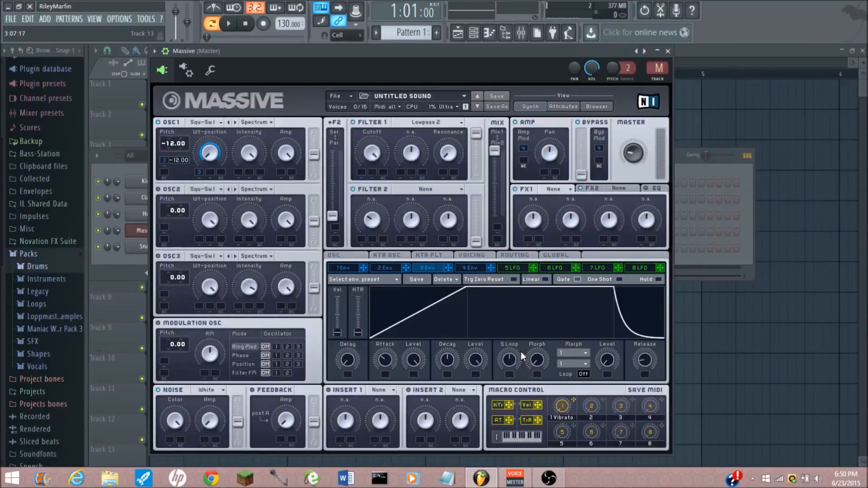
Step: Turn off envelope 3's modulation of oscillator 1's Wt-position and pitch, and reset the oscillator's pitch to 0.00
right_click(199, 172)
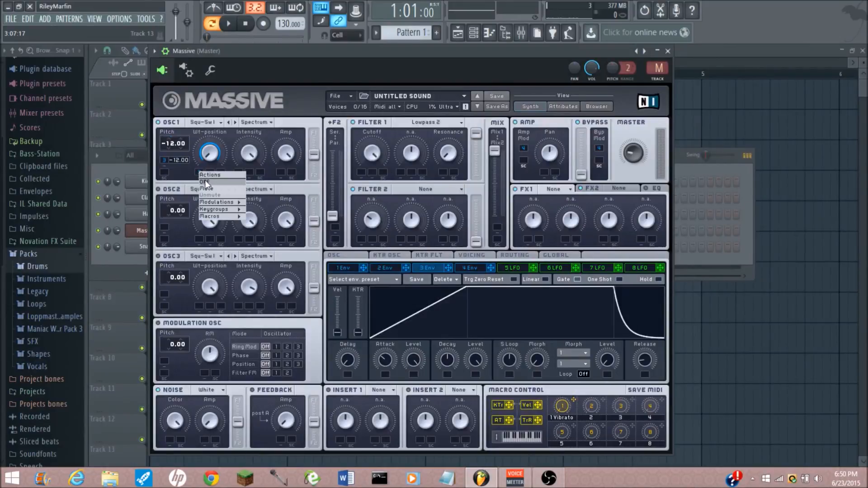
click(204, 182)
right_click(164, 159)
click(178, 167)
double_click(167, 142)
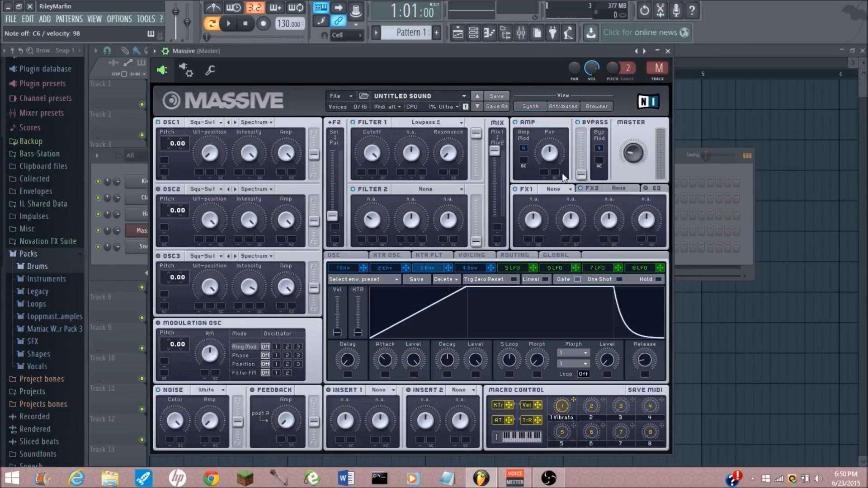
Step: Look through the FX1 effect choices, leave FX1 at None, and assign Massive to a free mixer track
click(558, 189)
click(530, 200)
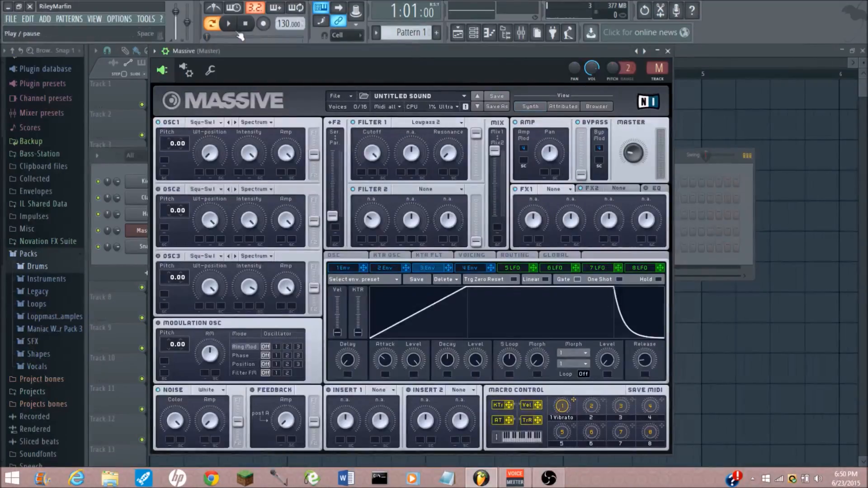
click(156, 53)
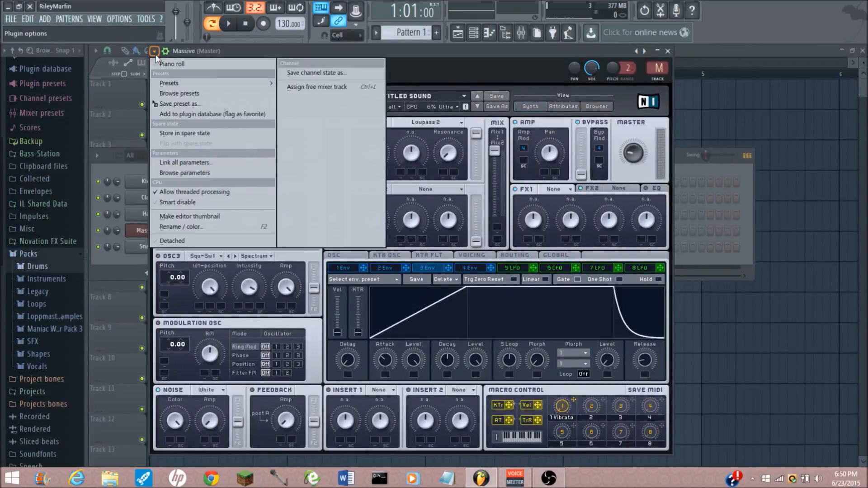
click(311, 90)
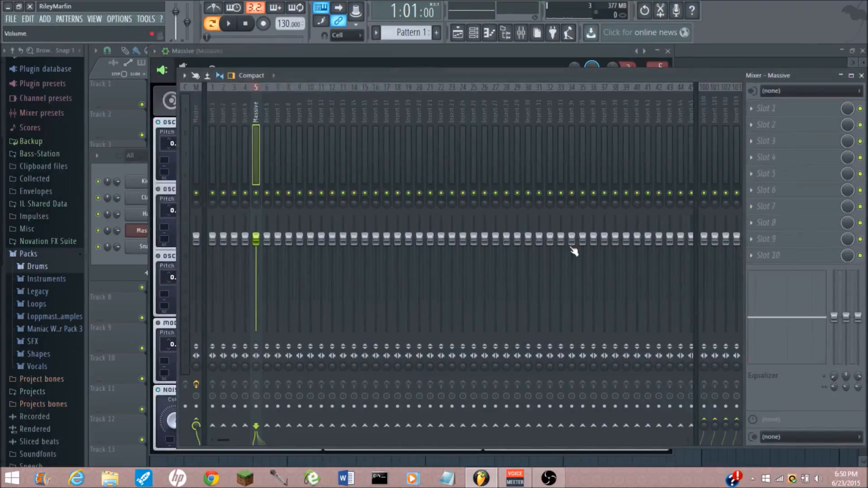
Step: Load Fruity Reeverb into slot 1 of Massive's mixer track, listen to it, and clear the slot again
click(755, 111)
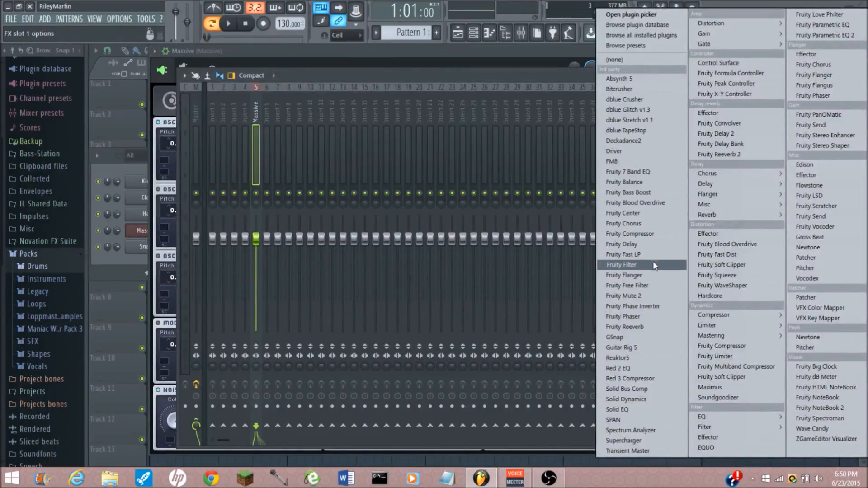
click(655, 327)
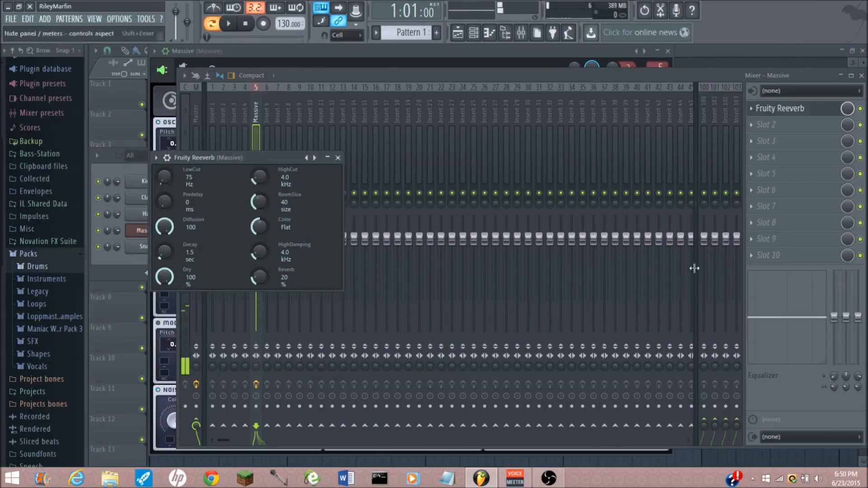
click(752, 108)
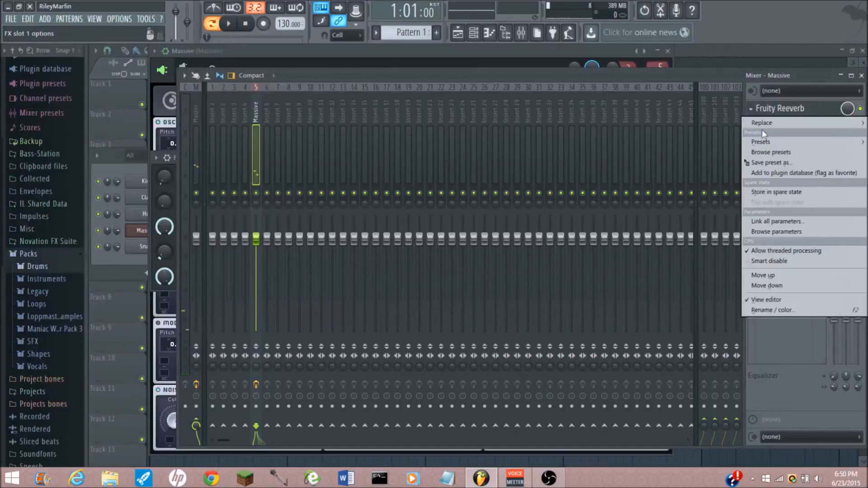
mouse_move(761, 117)
click(655, 69)
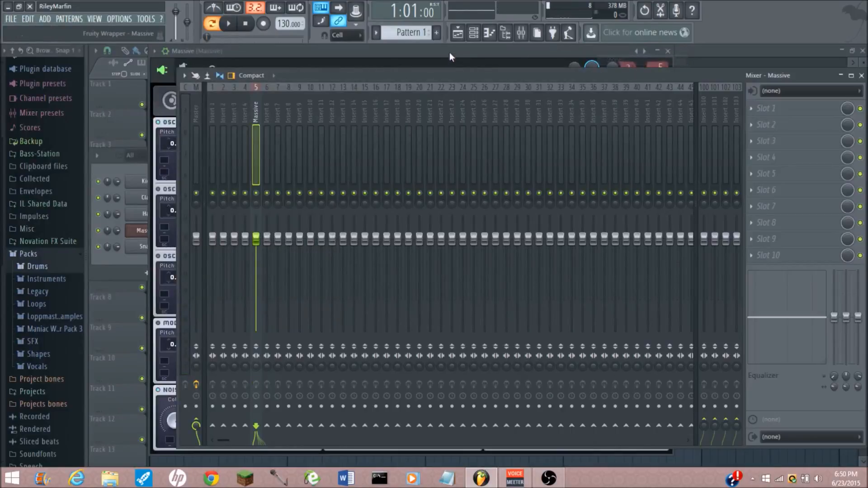
Step: Return to the Massive window, set FX1 to Reverb, and adjust the reverb's size and dry/wet amount
drag(449, 53, 433, 47)
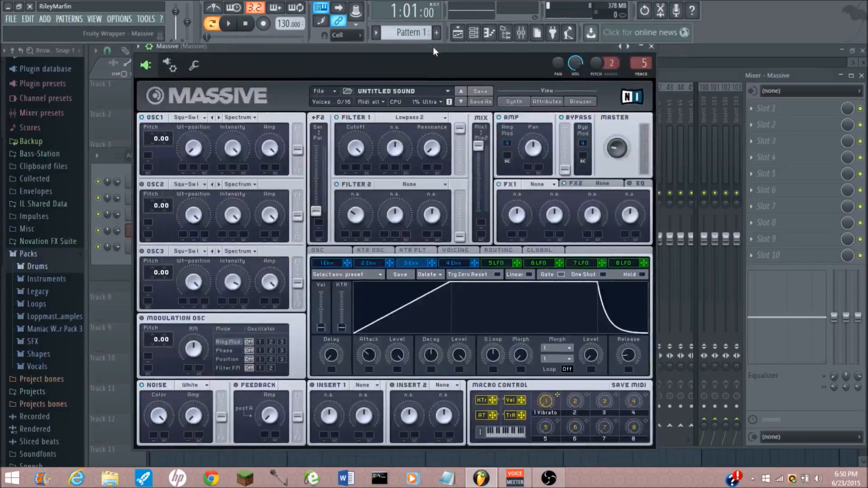
click(531, 186)
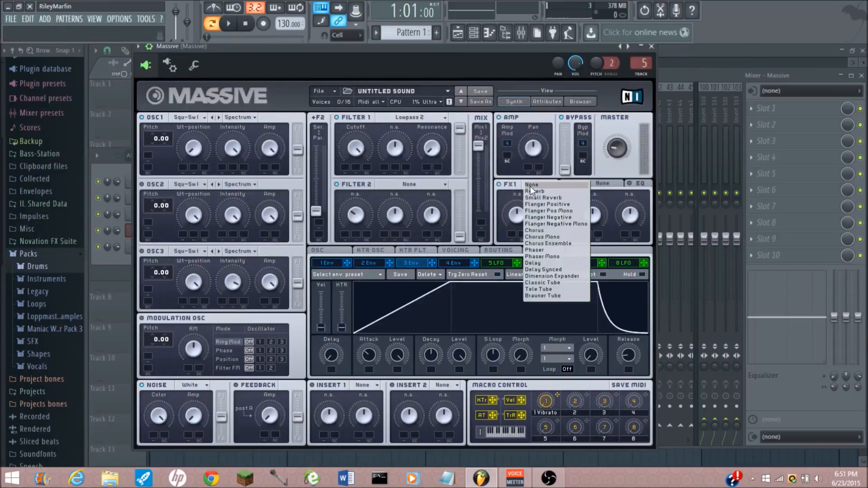
click(543, 191)
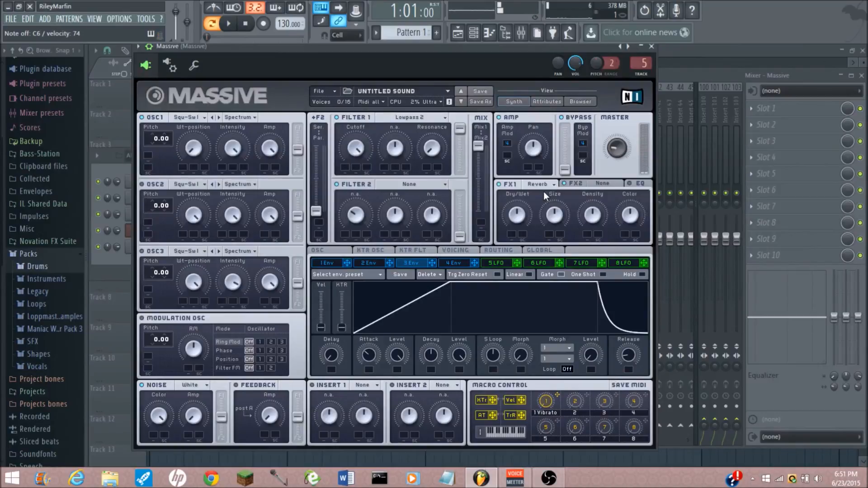
drag(555, 215, 554, 193)
drag(522, 217, 522, 215)
Step: Set FX2 to Phaser, lower its dry/wet amount and raise its rate to 86
click(601, 183)
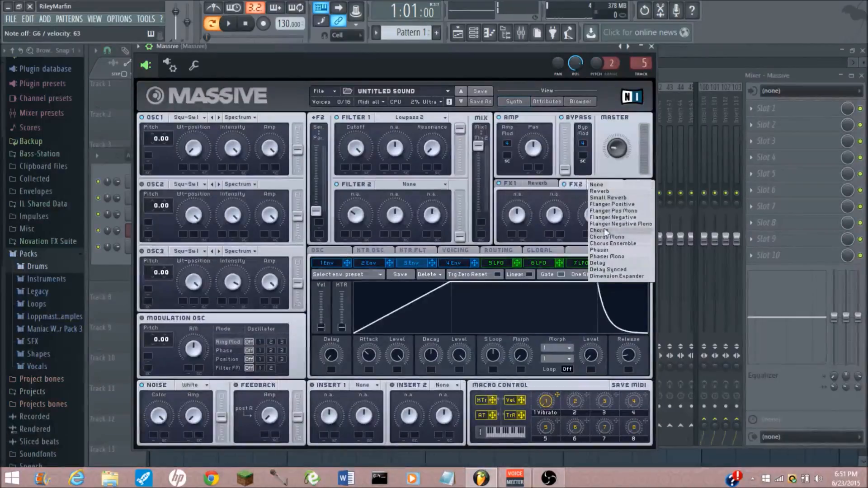
click(612, 249)
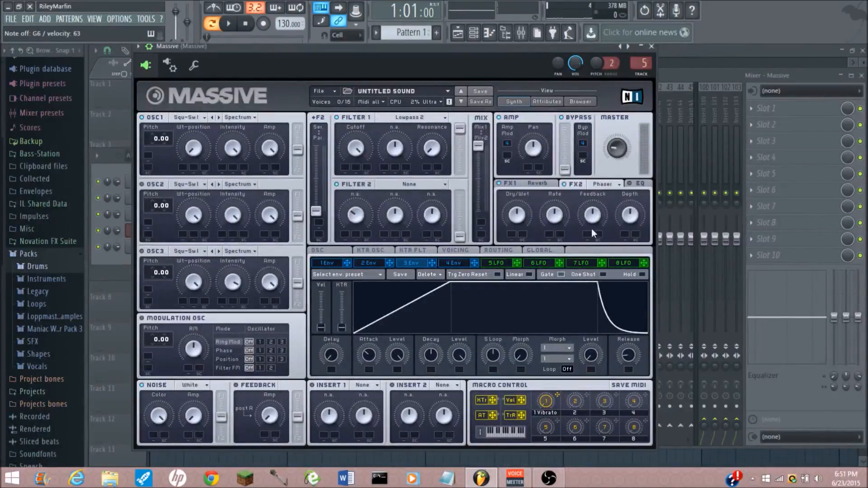
key(b)
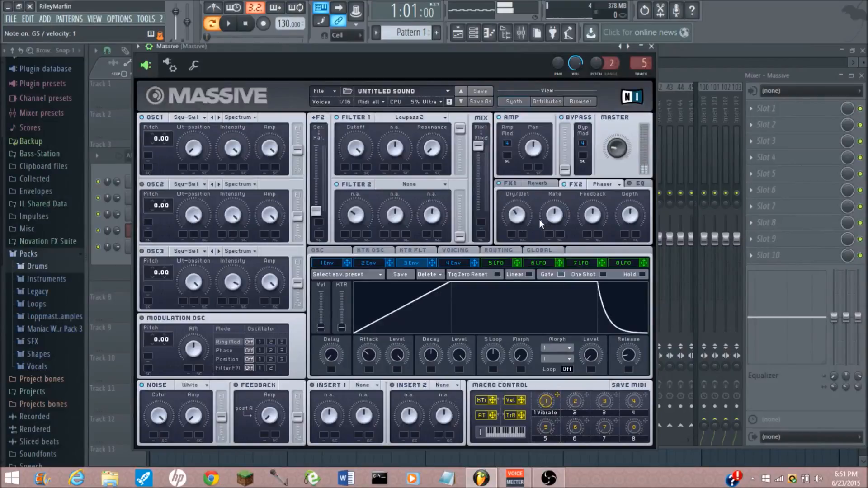
click(500, 183)
drag(555, 220, 558, 193)
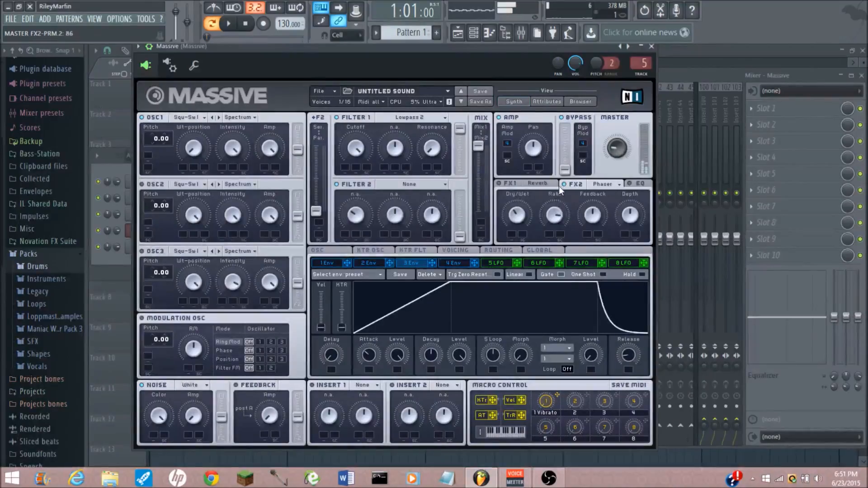
Step: Raise the phaser's feedback and depth in FX2
drag(592, 216, 597, 185)
drag(630, 220, 633, 194)
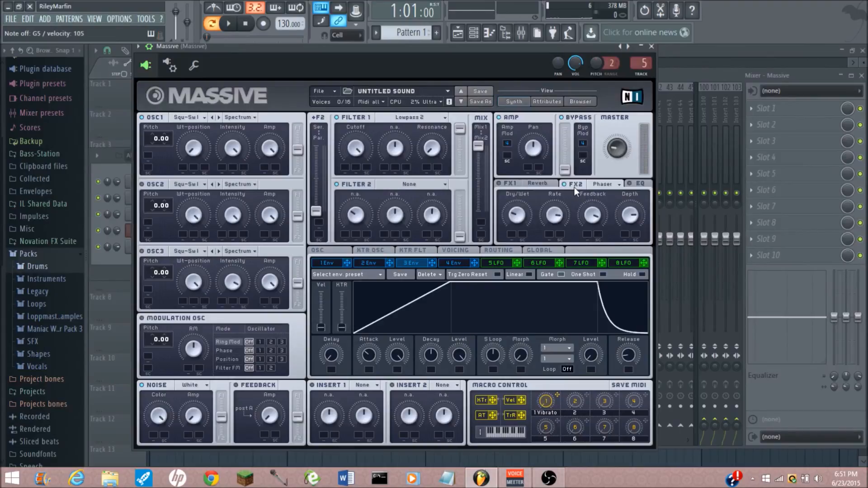
Step: Set FX2 to Flanger Positive, lower its rate, set dry/wet to 39, and adjust the feedback and depth
click(592, 184)
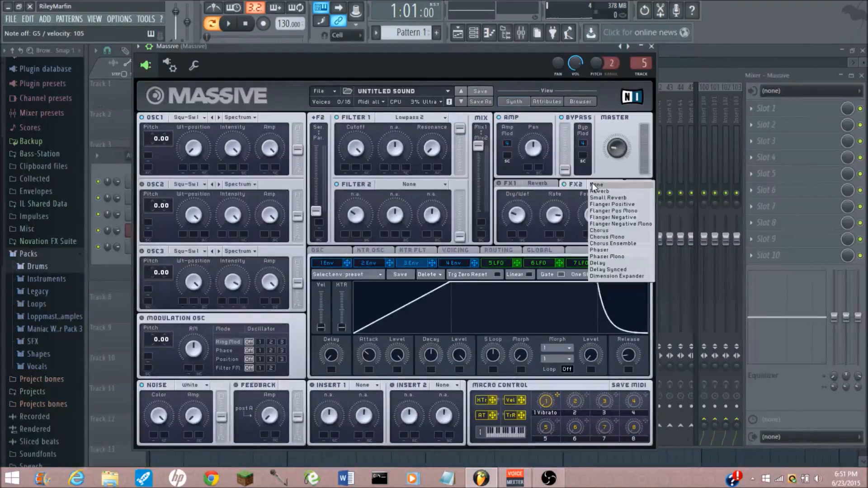
click(606, 204)
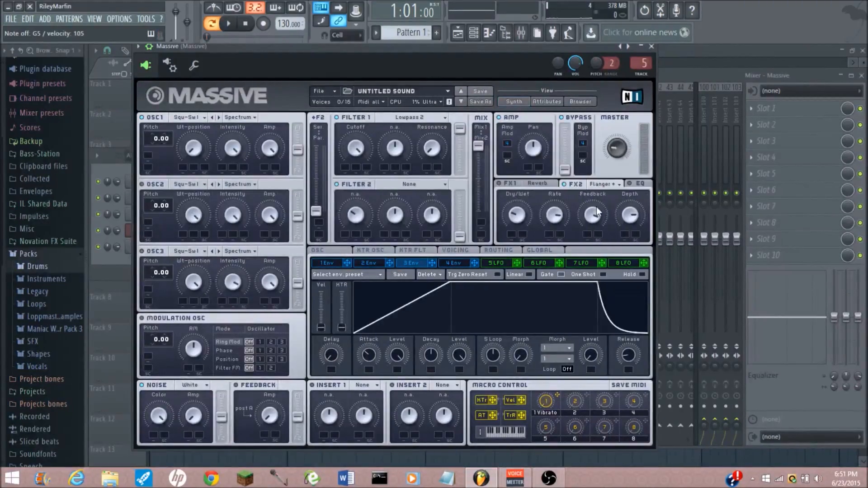
drag(596, 208, 554, 273)
drag(517, 226, 517, 211)
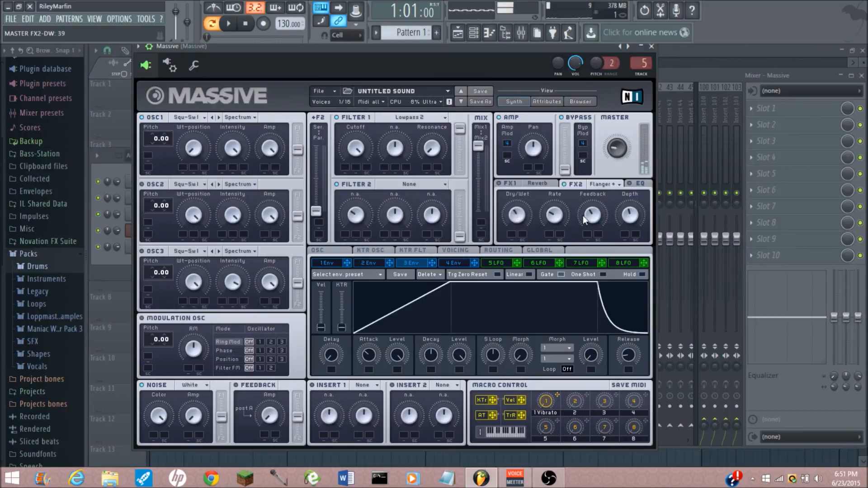
drag(636, 219, 636, 180)
drag(595, 216, 598, 197)
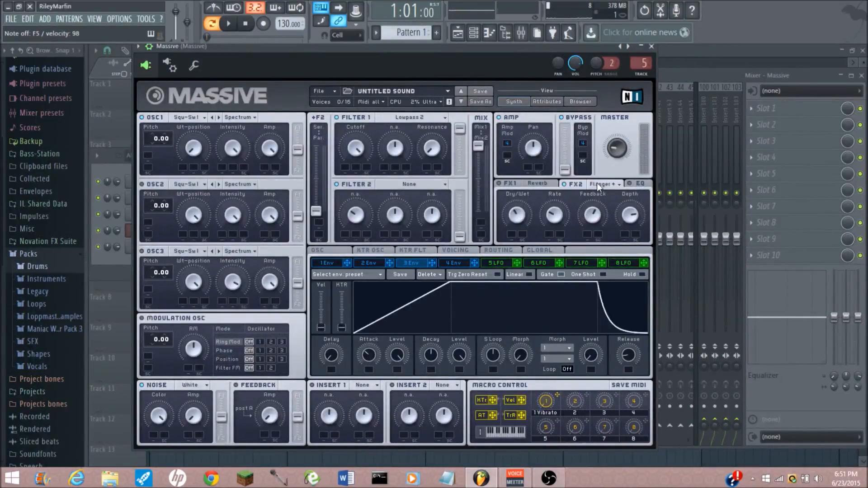
Step: Look through the FX2 effect choices, the EQ controls and the OSC page's glide, pitchbend and vibrato settings
click(596, 183)
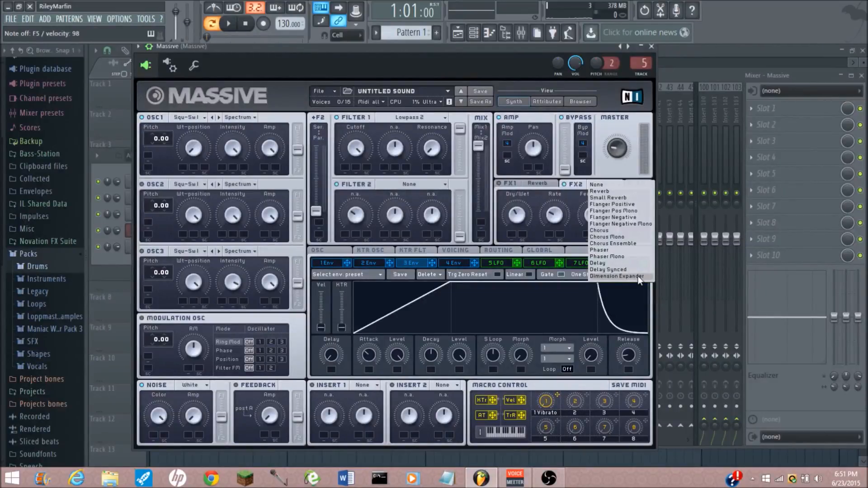
click(571, 227)
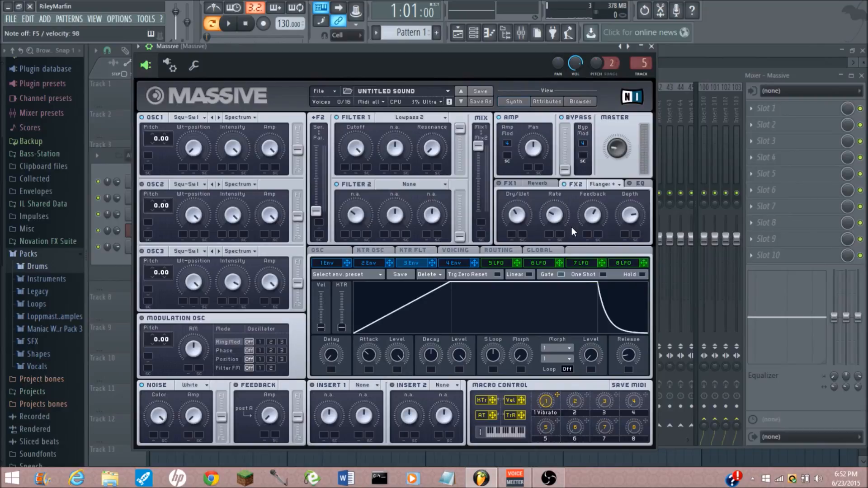
click(631, 184)
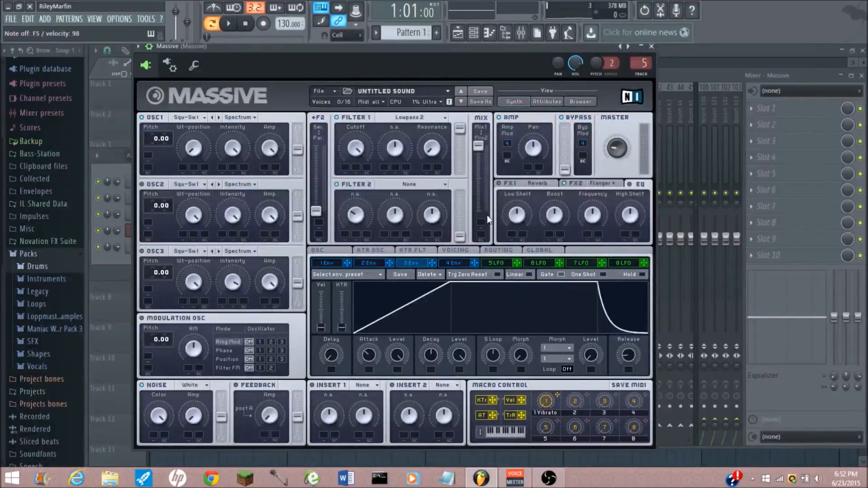
click(317, 251)
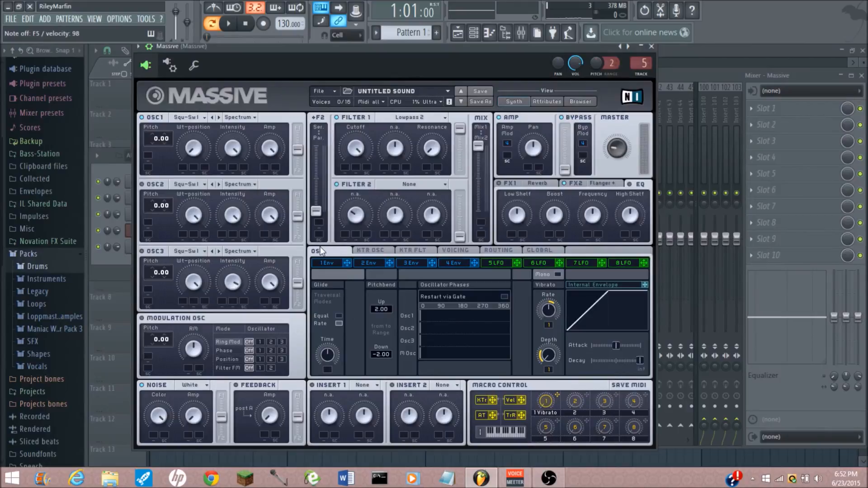
Step: Reshape the user keytracking curve for the oscillators by moving its three middle points on the KTR OSC page
click(374, 251)
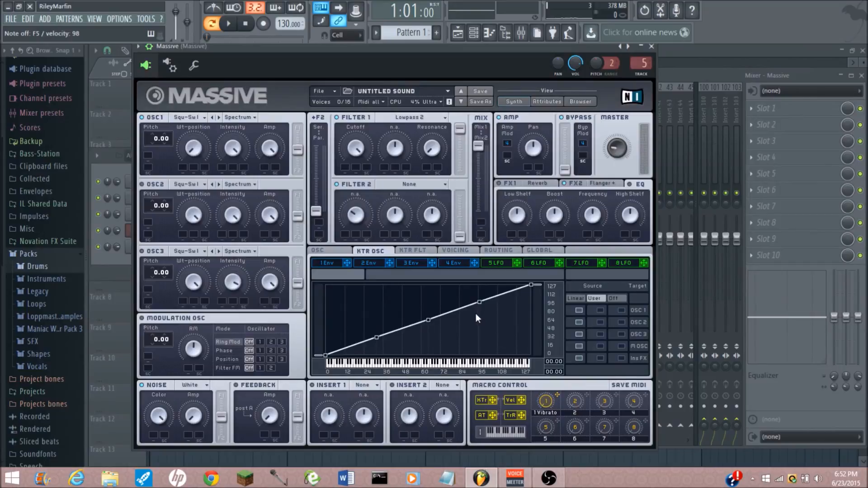
drag(427, 319, 432, 342)
drag(376, 336, 376, 324)
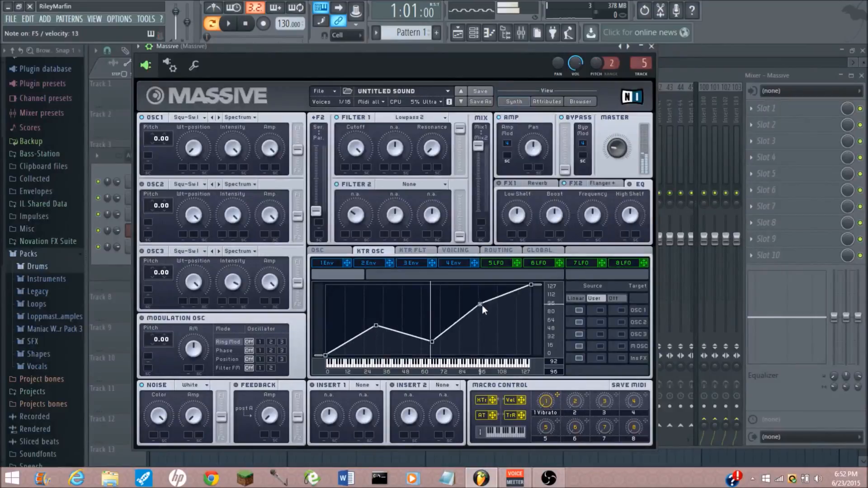
drag(480, 303, 492, 333)
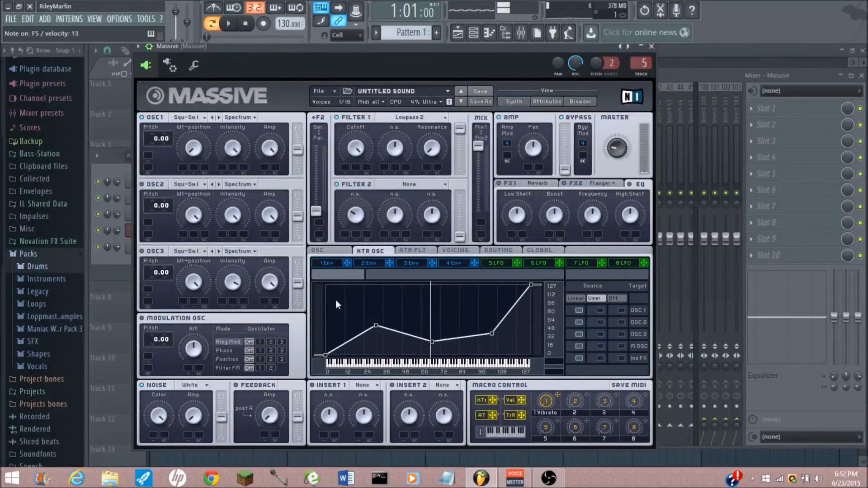
drag(376, 325, 377, 297)
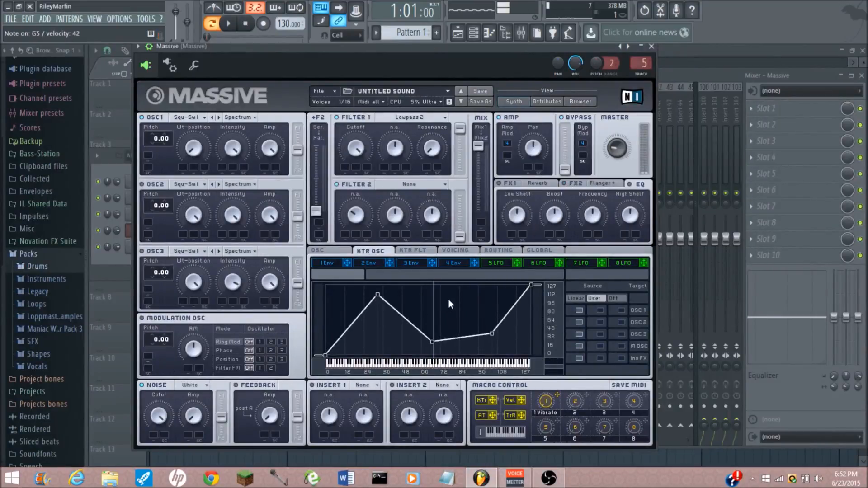
drag(433, 341, 468, 301)
Step: Compare the User and Off keytracking sources for OSC 1, and return its source to Linear
click(599, 309)
click(621, 312)
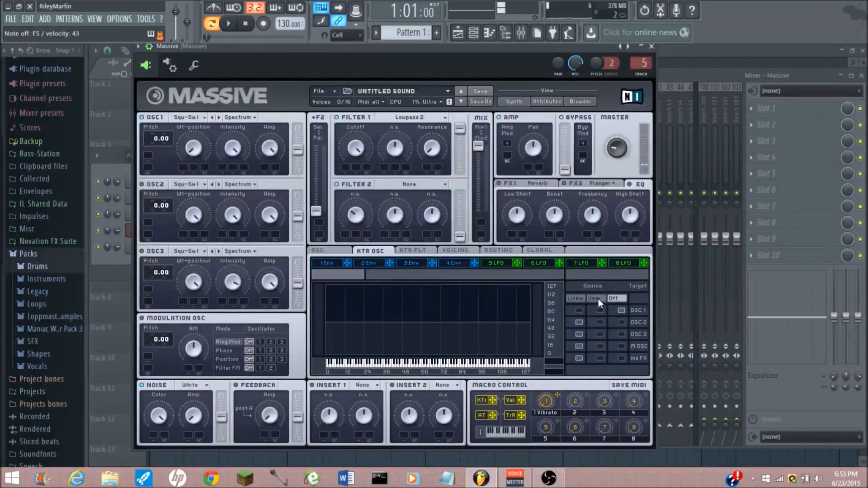
click(600, 310)
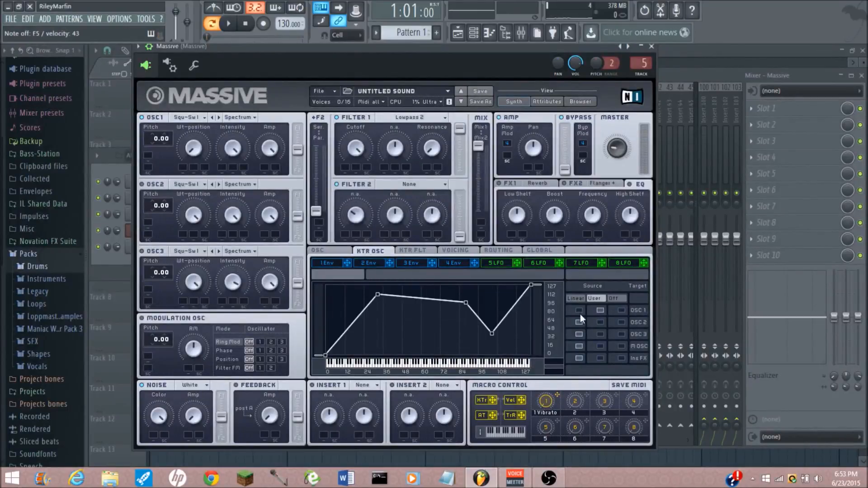
click(578, 310)
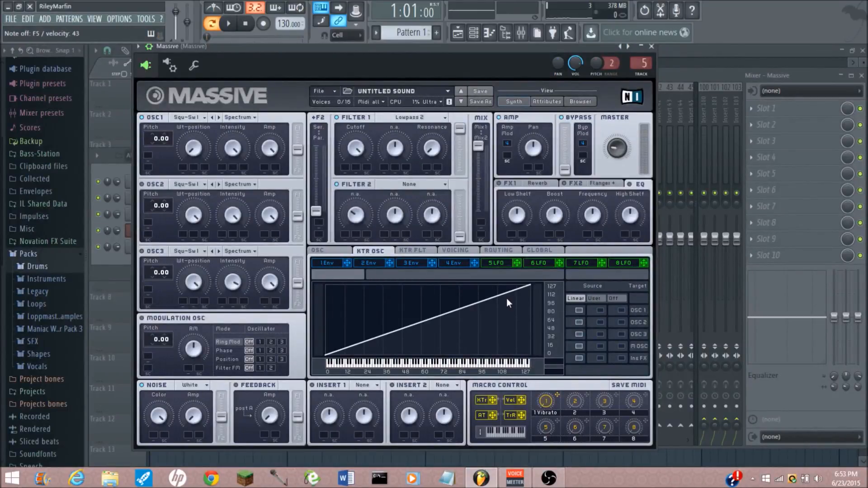
Step: View the filter keytracking curve, and set the voicing mode to Monophon
click(428, 249)
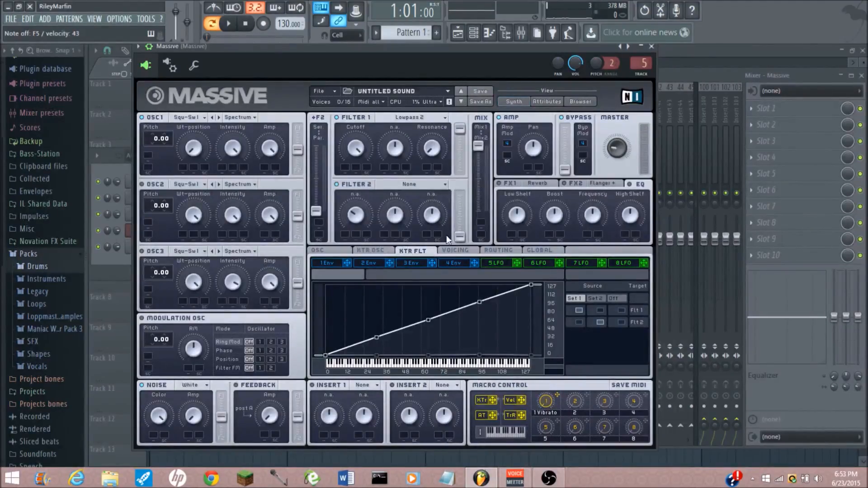
click(450, 250)
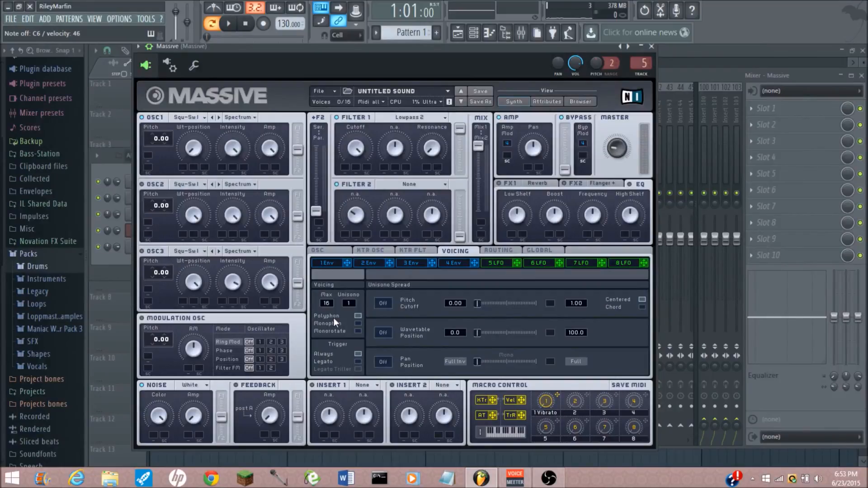
click(357, 323)
click(358, 324)
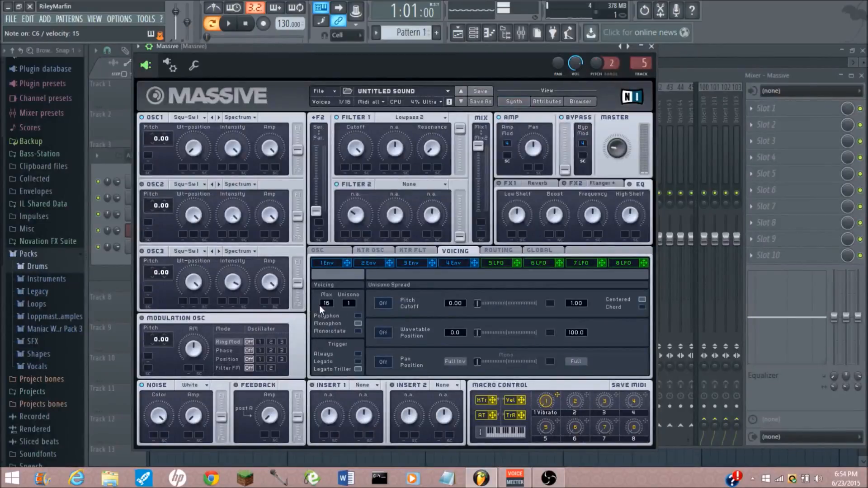
Step: Try short and long glide times for the oscillators, ending on a shorter time
click(334, 252)
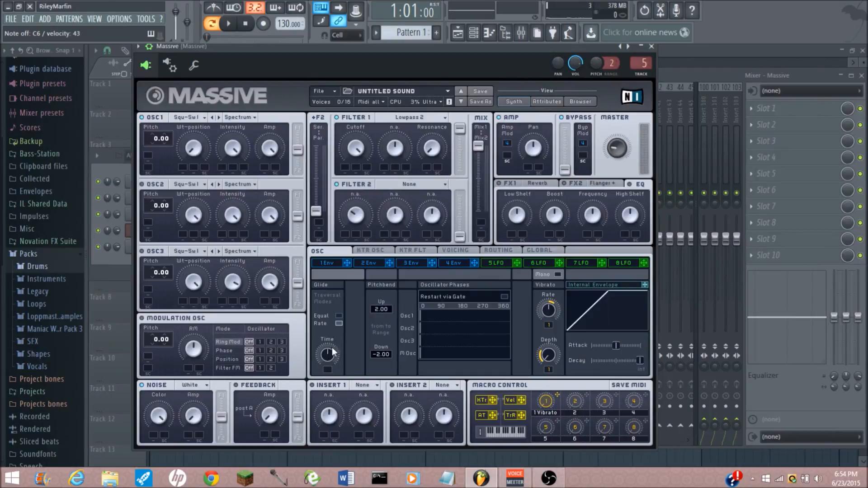
drag(330, 356, 332, 364)
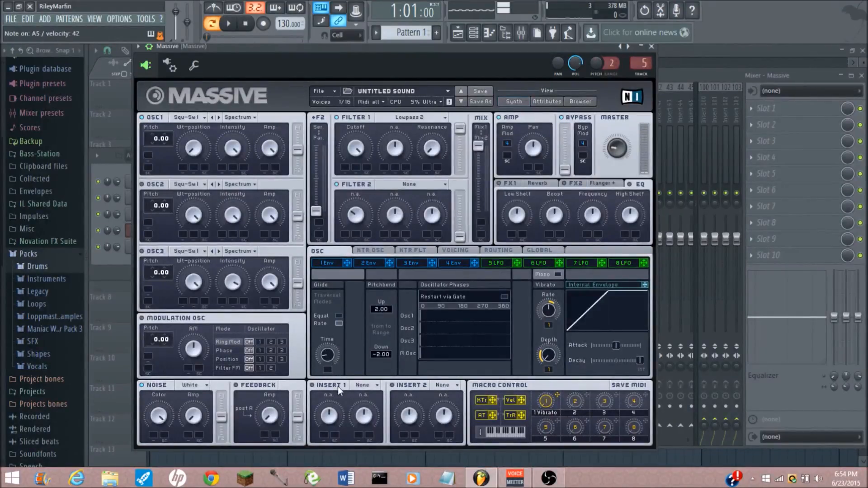
drag(330, 352, 323, 289)
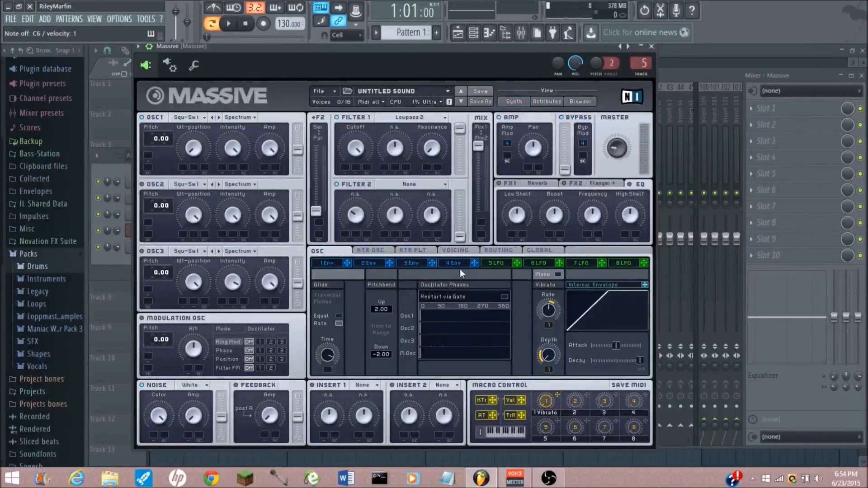
click(499, 184)
drag(324, 359, 333, 405)
Step: Name macro control 2 "filter", assign it to the Filter 1 cutoff, and turn the macro to test it
mouse_move(591, 400)
mouse_down()
mouse_move(584, 387)
mouse_move(582, 412)
mouse_move(588, 395)
mouse_move(592, 413)
mouse_up()
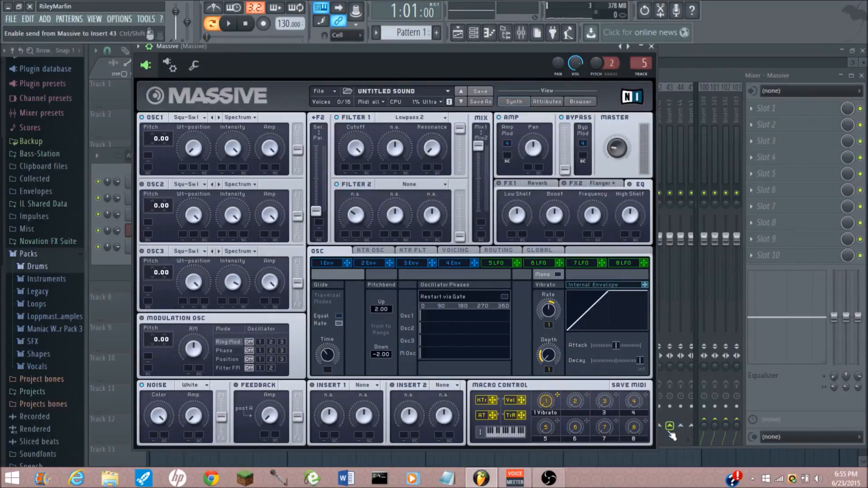
text(lter)
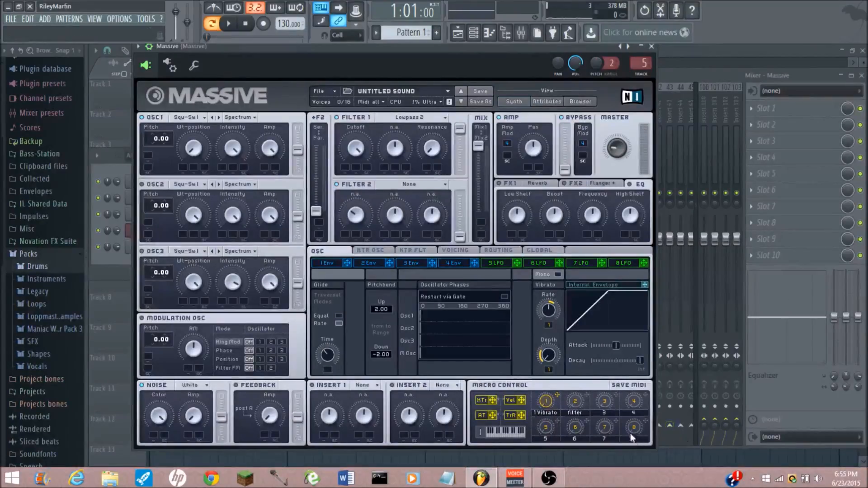
drag(586, 396, 345, 142)
drag(575, 399, 570, 439)
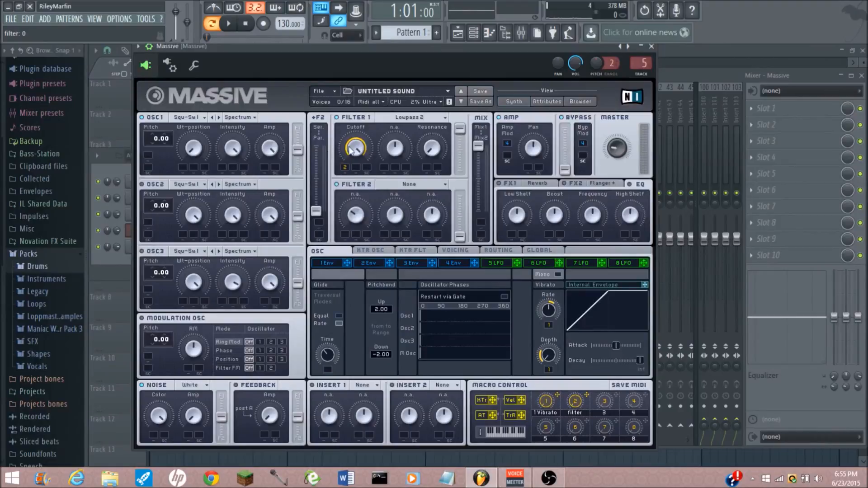
Step: Remove the macro assignments from the Filter 1 cutoff and the vibrato rate and depth, and adjust the vibrato depth
right_click(351, 173)
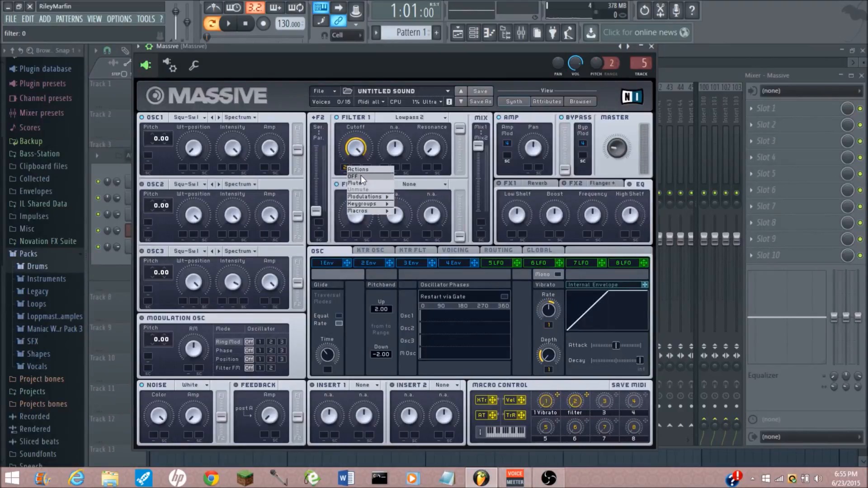
click(361, 175)
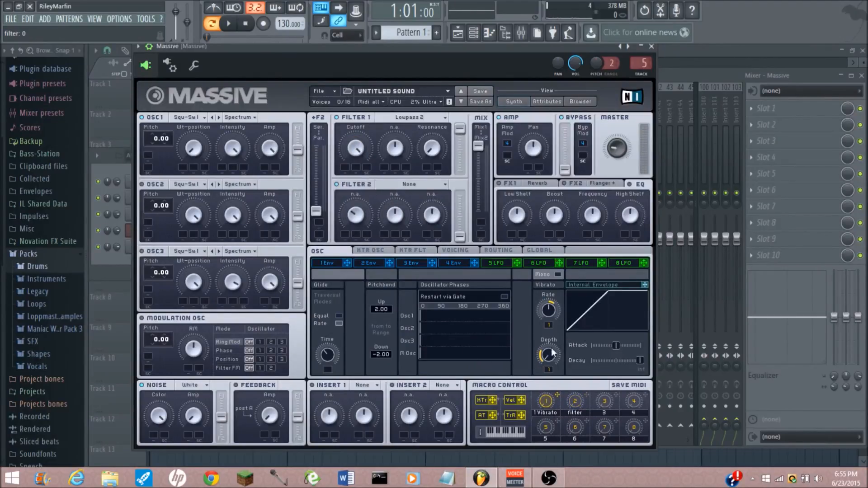
right_click(548, 321)
click(560, 334)
right_click(550, 367)
click(560, 376)
mouse_move(552, 354)
mouse_down()
mouse_move(552, 338)
mouse_move(552, 346)
mouse_up()
Step: Try phase modulation of oscillator 1 with the modulation oscillator's pitch at -12.00, and switch the phase modulation off
click(260, 353)
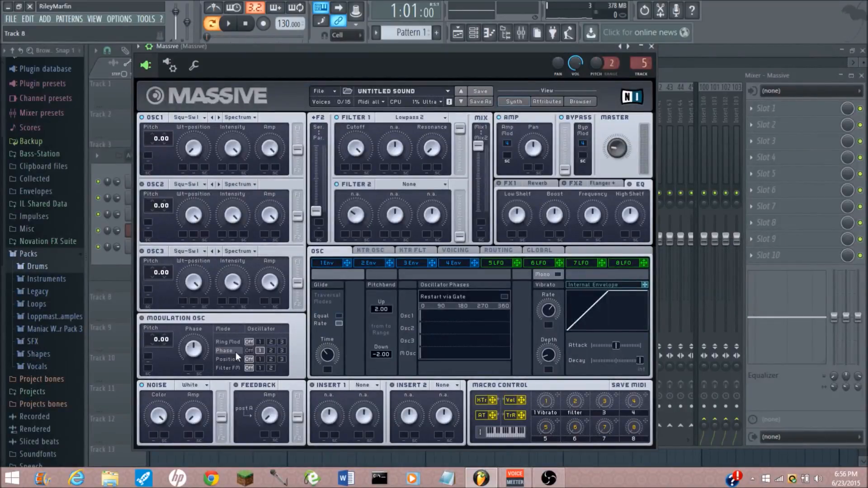
click(260, 351)
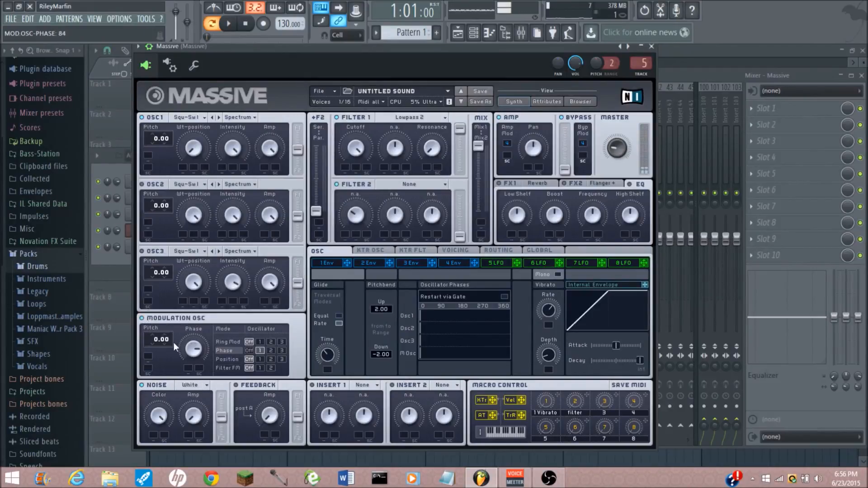
drag(154, 338, 156, 356)
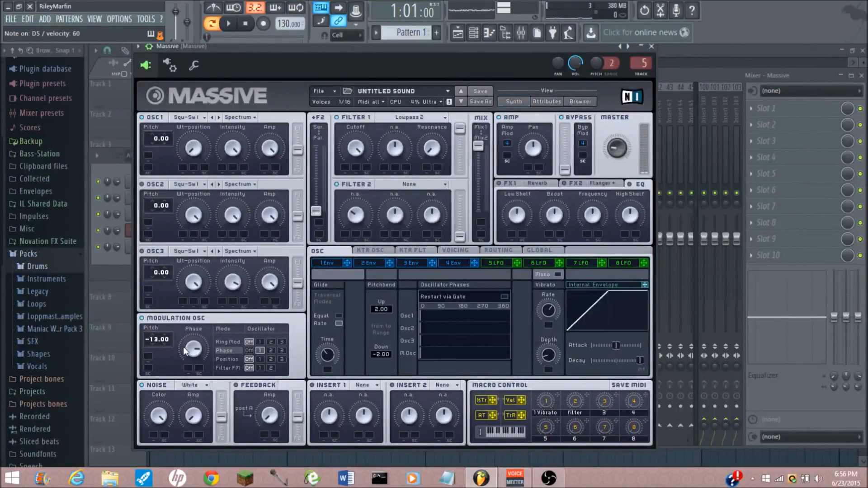
drag(153, 333, 214, 439)
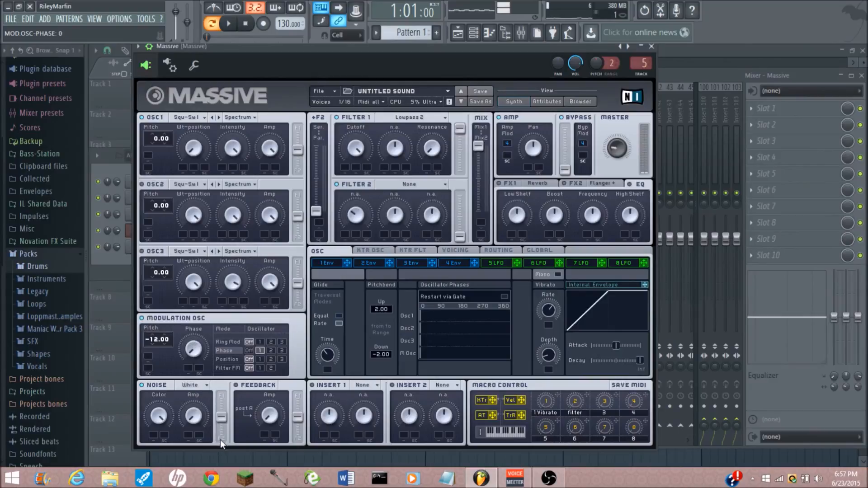
click(248, 351)
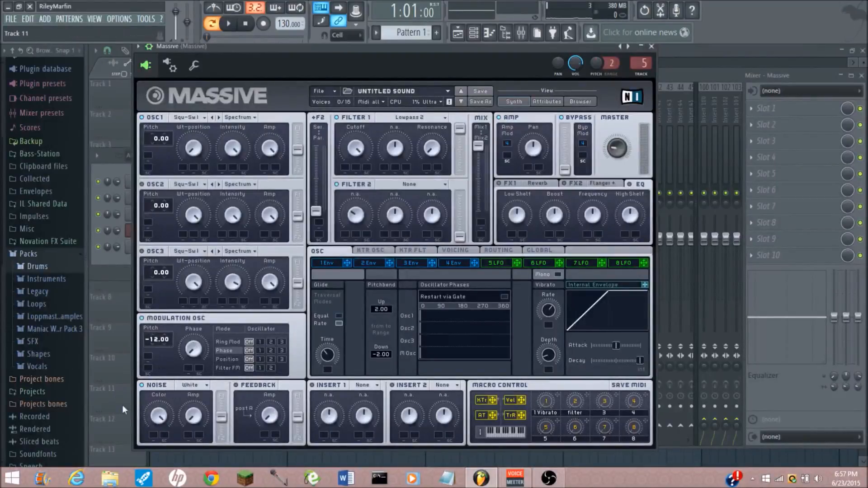
Step: Check the noise type choices, keep White noise, and raise the noise amp to 100
click(206, 386)
click(156, 392)
drag(193, 413, 190, 392)
drag(186, 341, 181, 303)
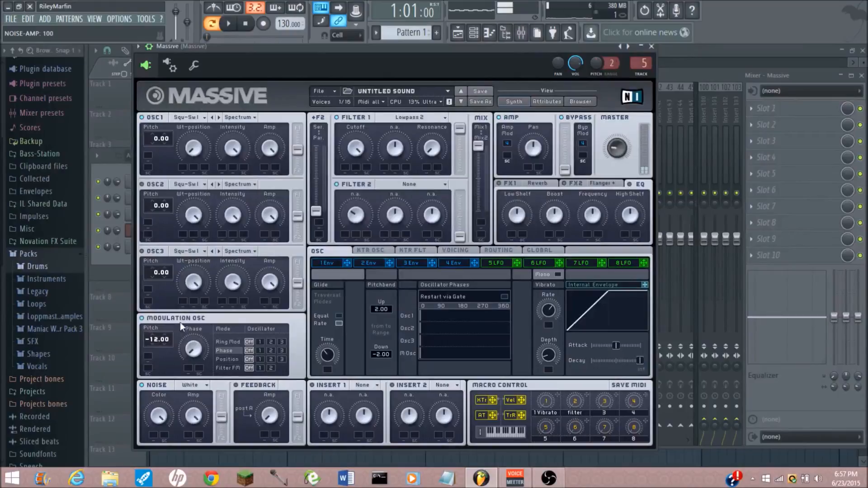
Step: Set the noise type to Bright Noise and raise the noise amp to hear it
click(188, 386)
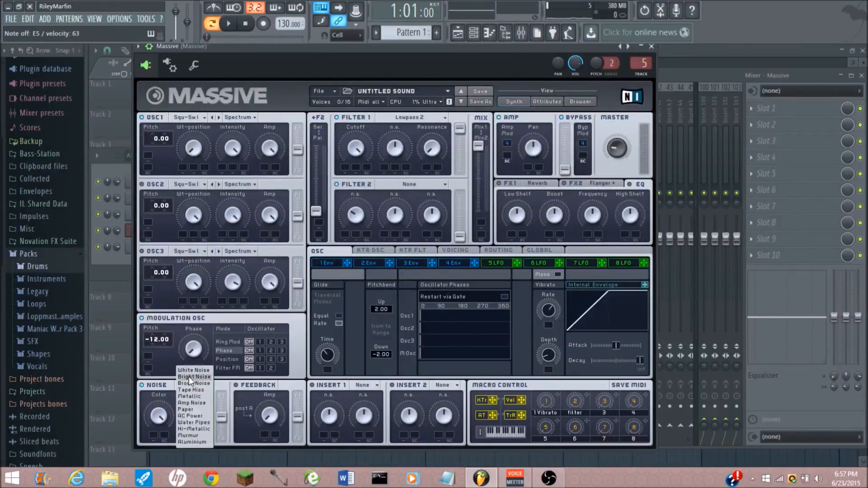
click(188, 376)
click(195, 387)
click(160, 390)
drag(189, 416, 192, 399)
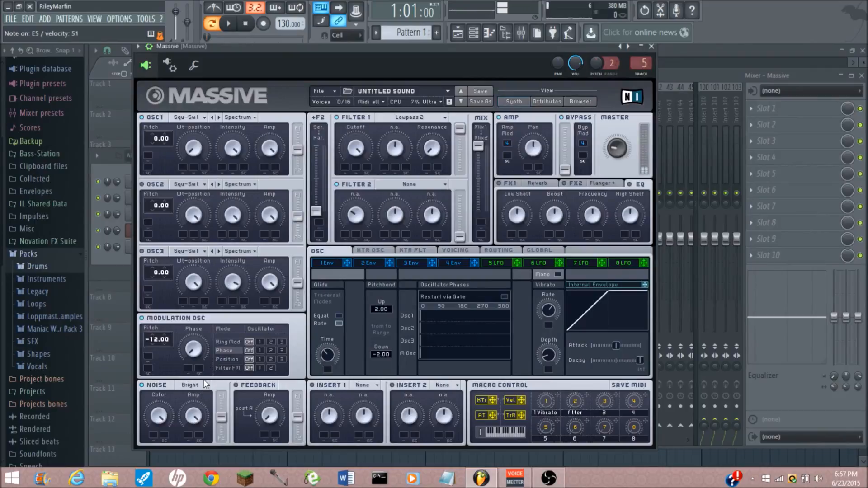
Step: Lower the amp of oscillator 1 and set the noise type to White
drag(272, 153, 289, 262)
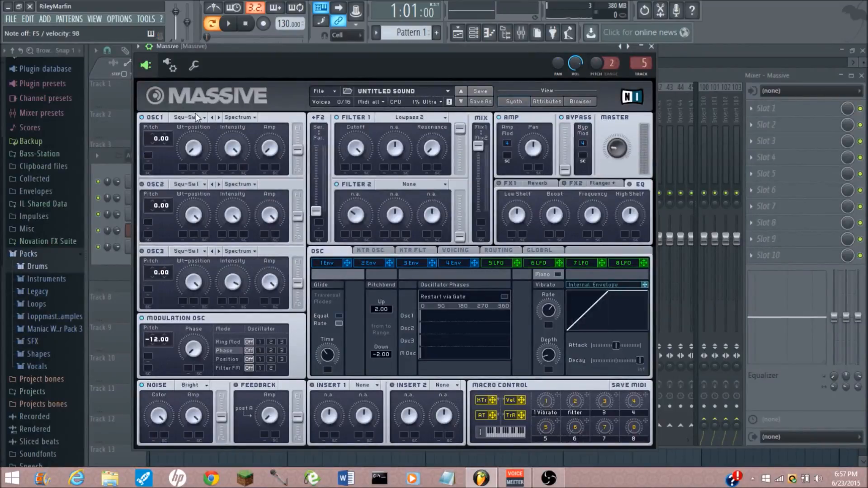
click(194, 385)
click(194, 381)
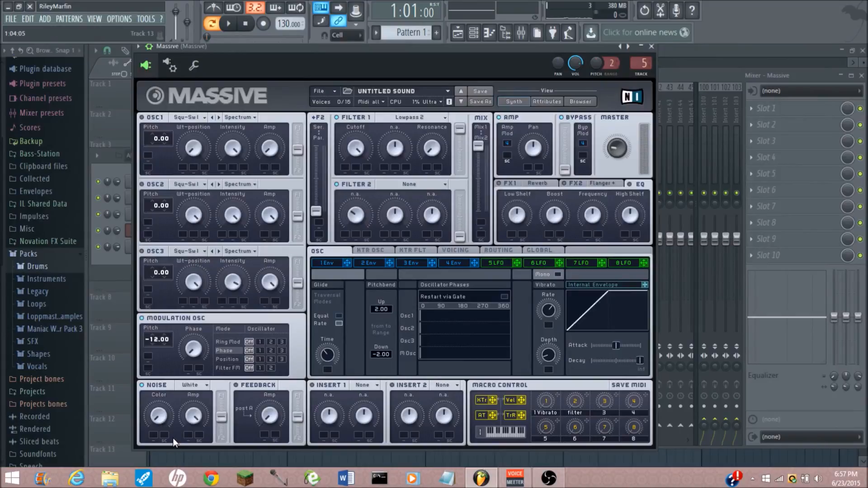
Step: Sweep the noise color up and down to hear its range, and set the master volume to 31
drag(161, 419, 143, 232)
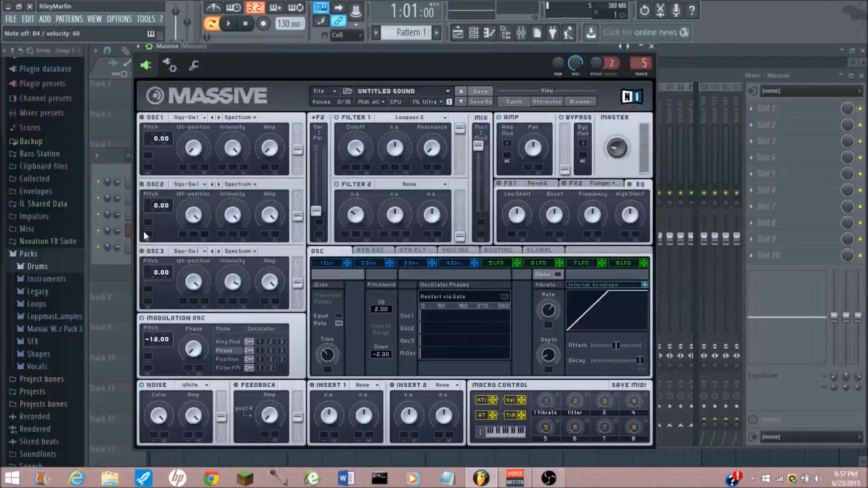
click(499, 182)
drag(615, 147, 618, 139)
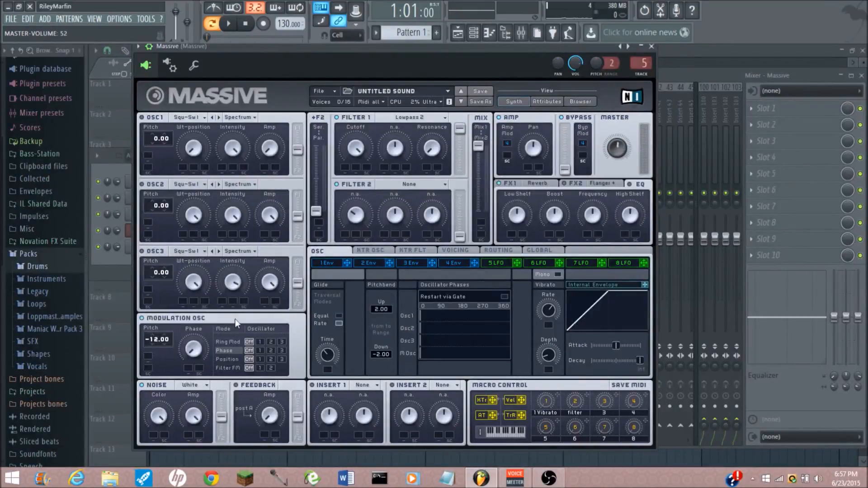
drag(150, 411, 167, 474)
drag(159, 420, 159, 394)
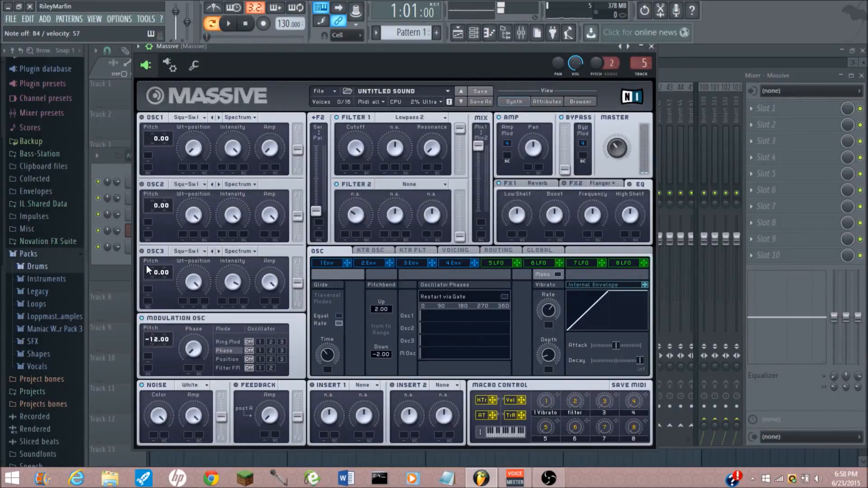
drag(625, 147, 626, 150)
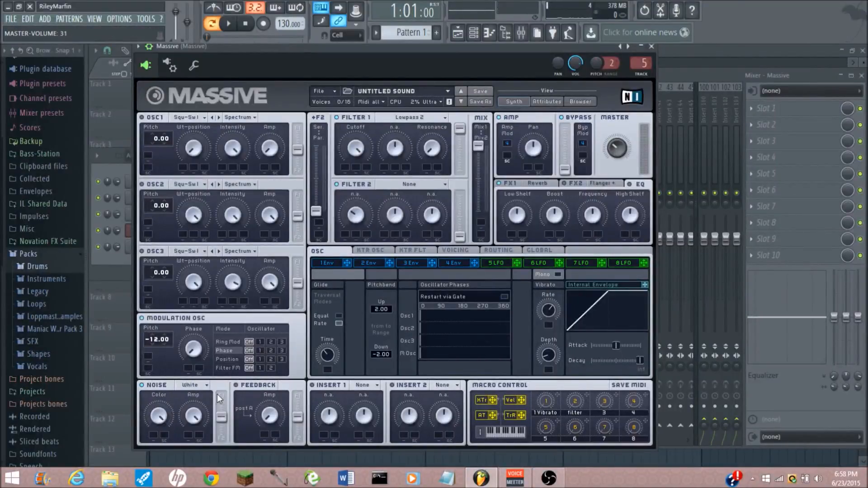
Step: Look through the effect types of both inserts and set Insert 1 to HP LP Filter
click(355, 385)
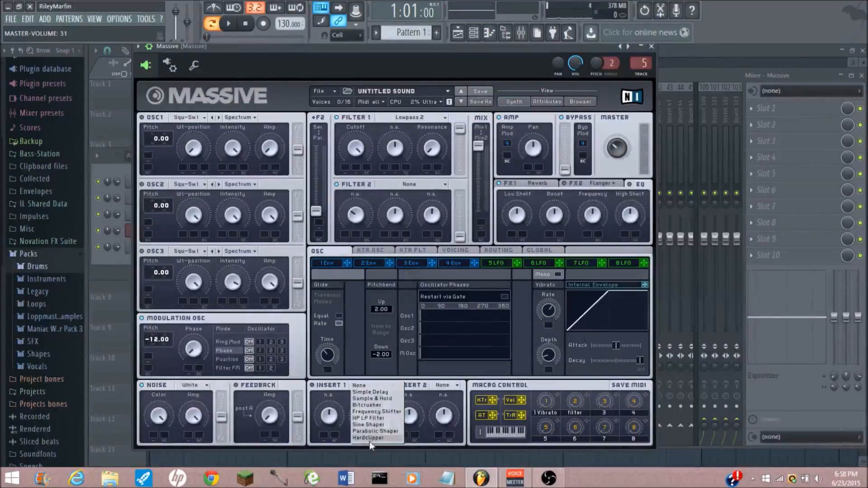
click(429, 400)
click(437, 387)
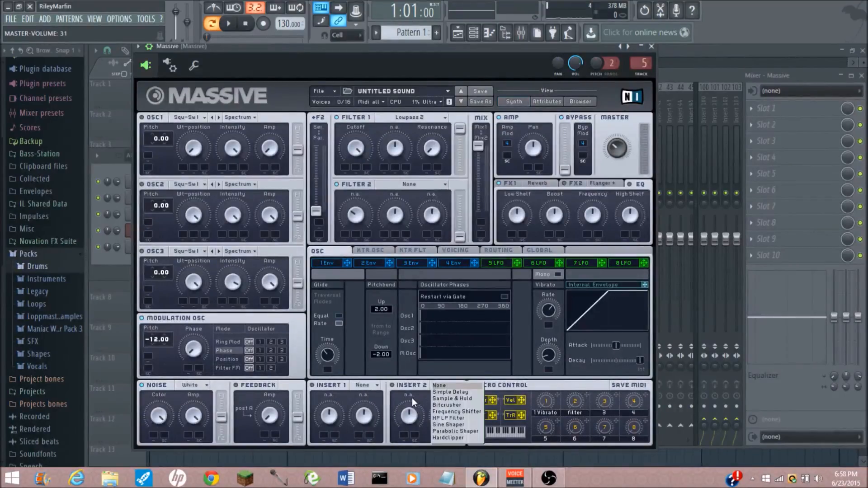
click(362, 387)
click(362, 386)
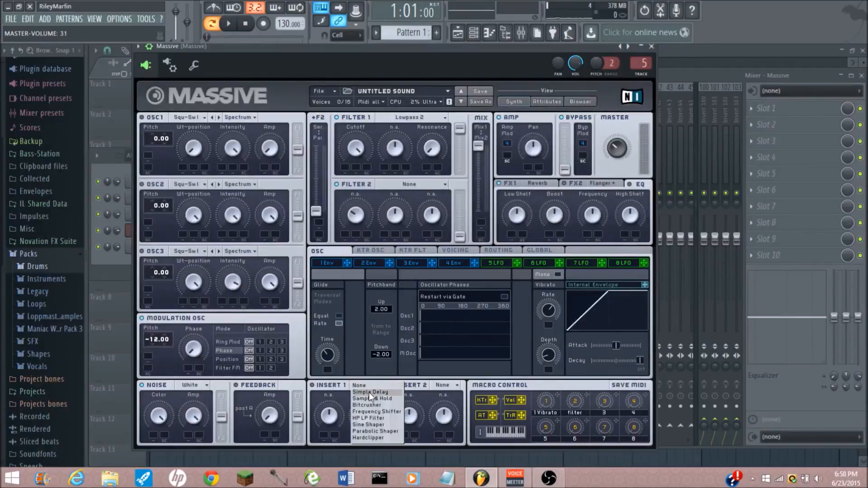
click(377, 418)
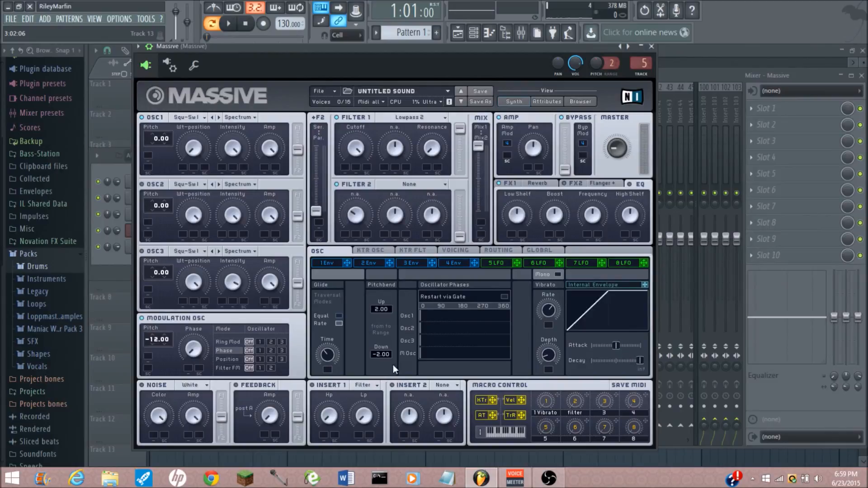
Step: Browse the Massive Expansion Vol. 2 presets, load Quak Bass and show its synth view
click(580, 101)
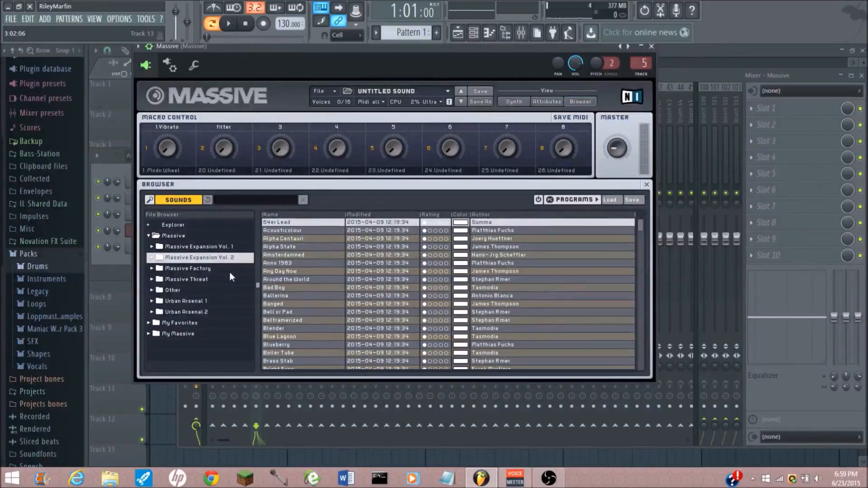
click(282, 278)
scroll(367, 272, down, 2)
drag(643, 234, 642, 316)
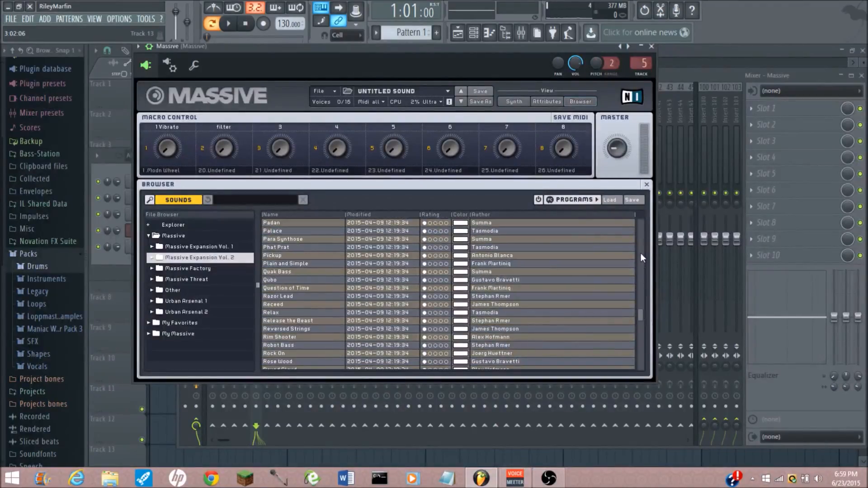
drag(640, 271, 639, 248)
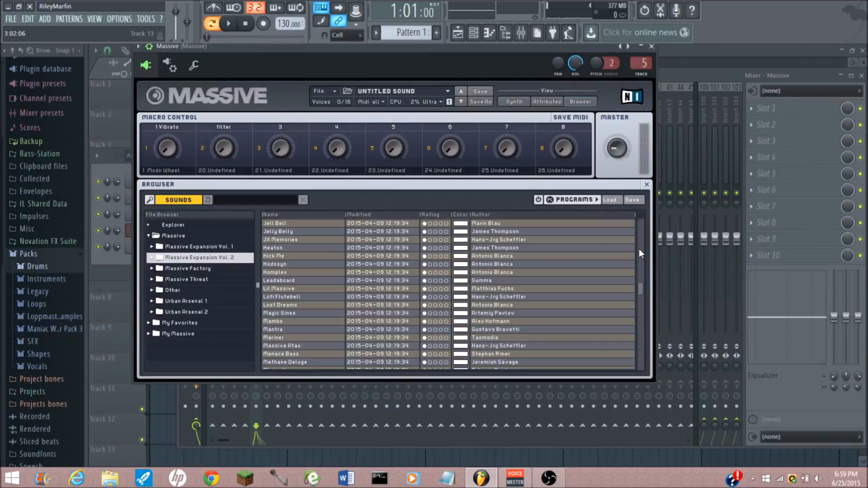
scroll(639, 224, down, 5)
scroll(639, 222, down, 5)
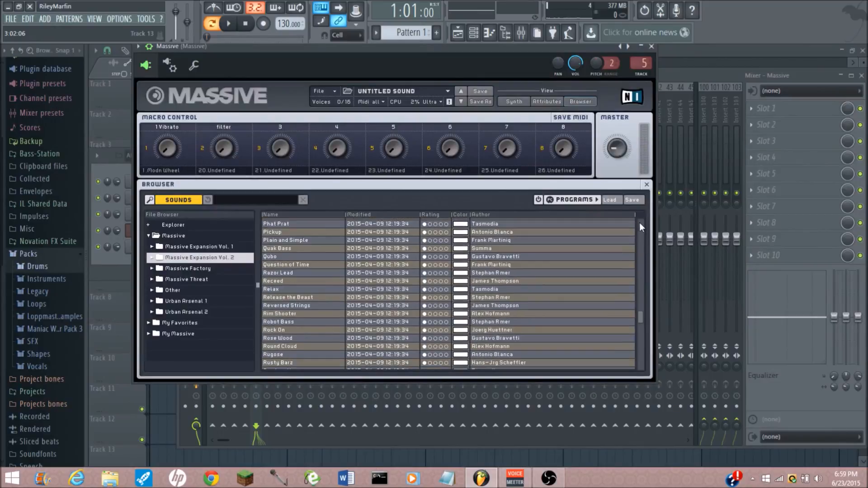
click(274, 246)
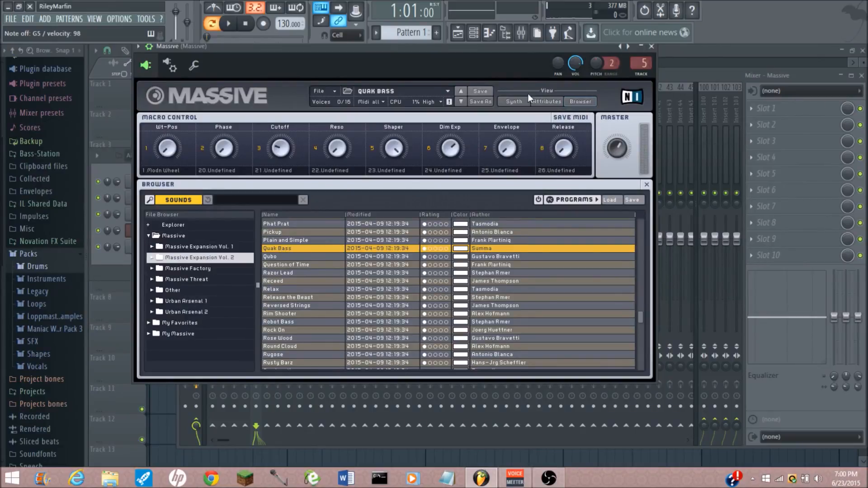
click(520, 103)
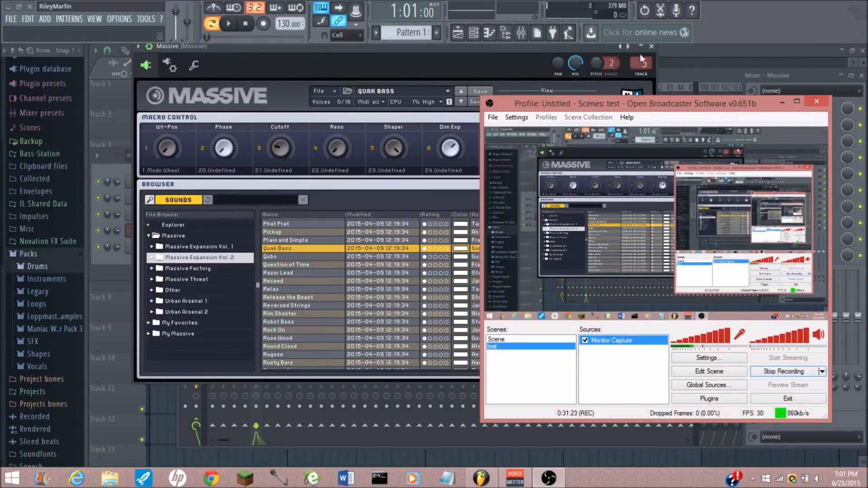
Step: Close the Massive window and switch to Open Broadcaster Software
click(652, 46)
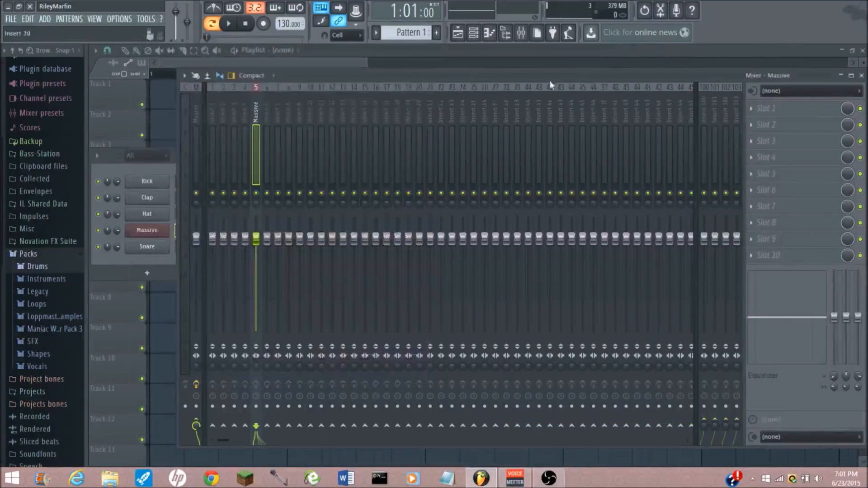
click(549, 478)
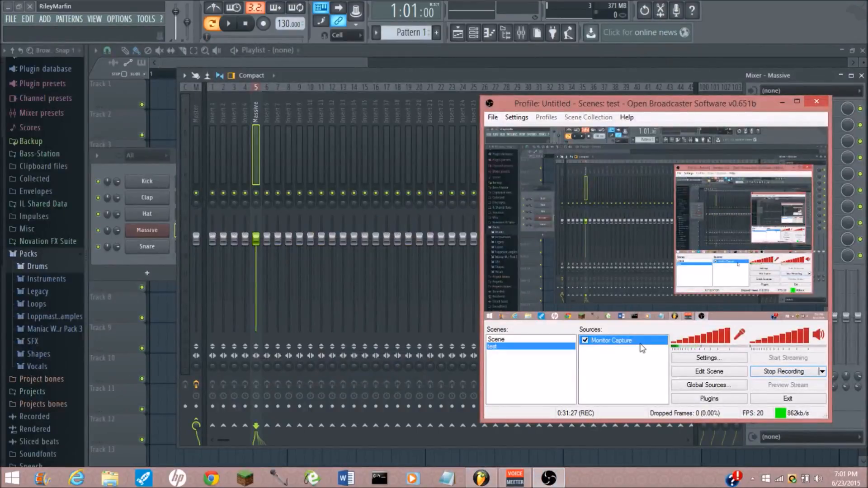